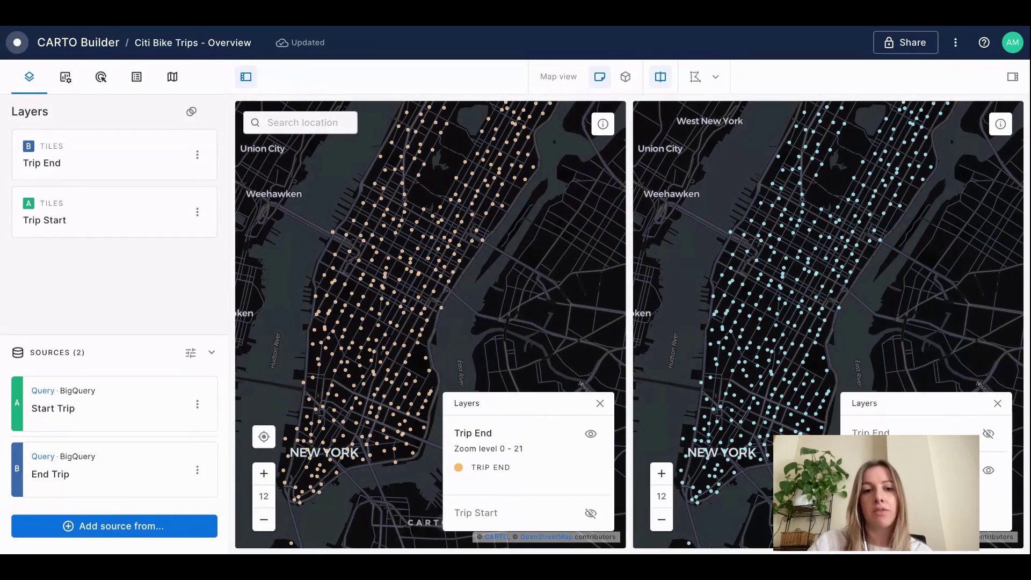
Swap the layers of the split map so one view shows only Trip Start and the other only Trip End
scroll(402, 261, down, 2)
drag(393, 274, 407, 267)
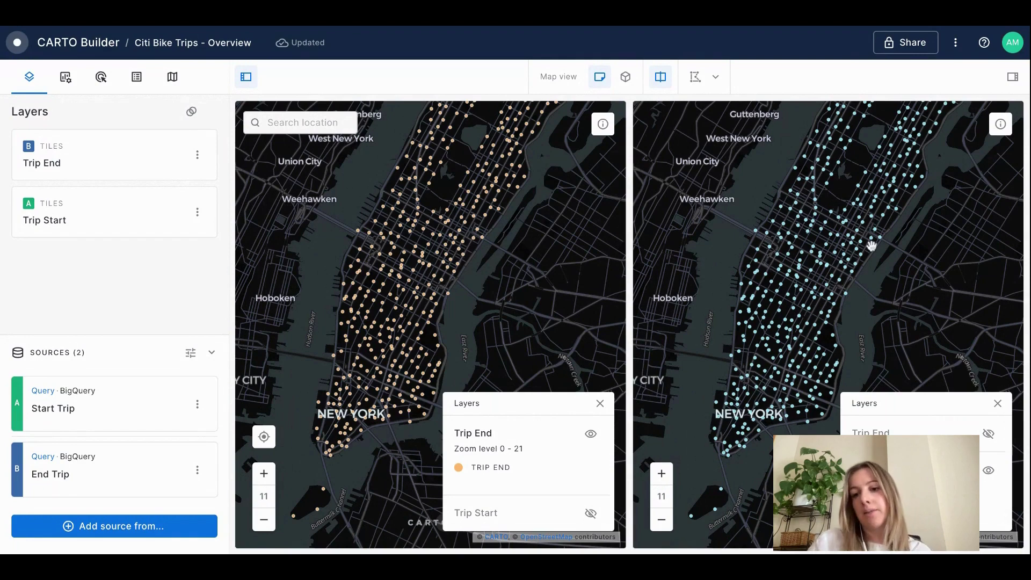
click(988, 433)
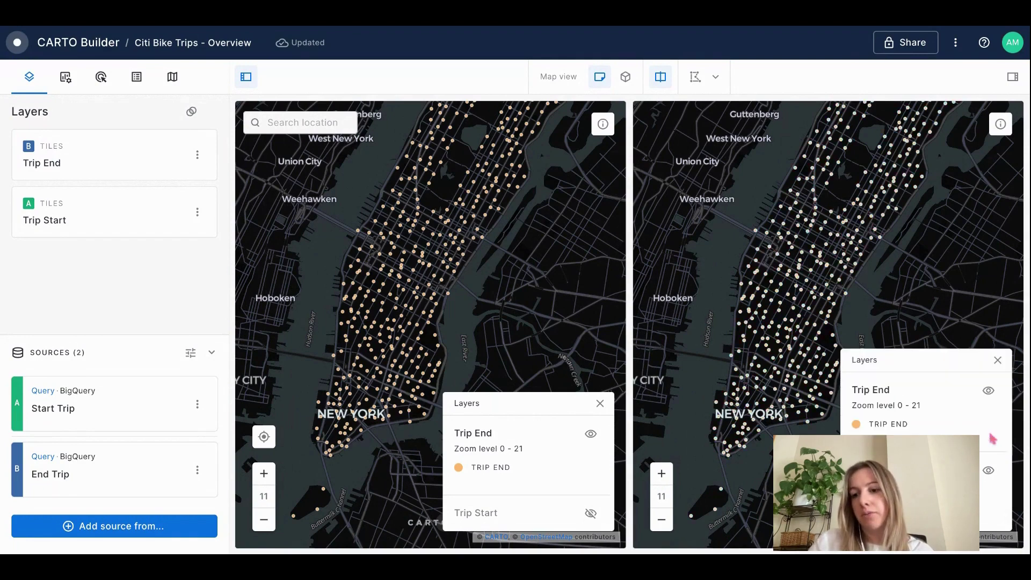
click(990, 469)
click(590, 436)
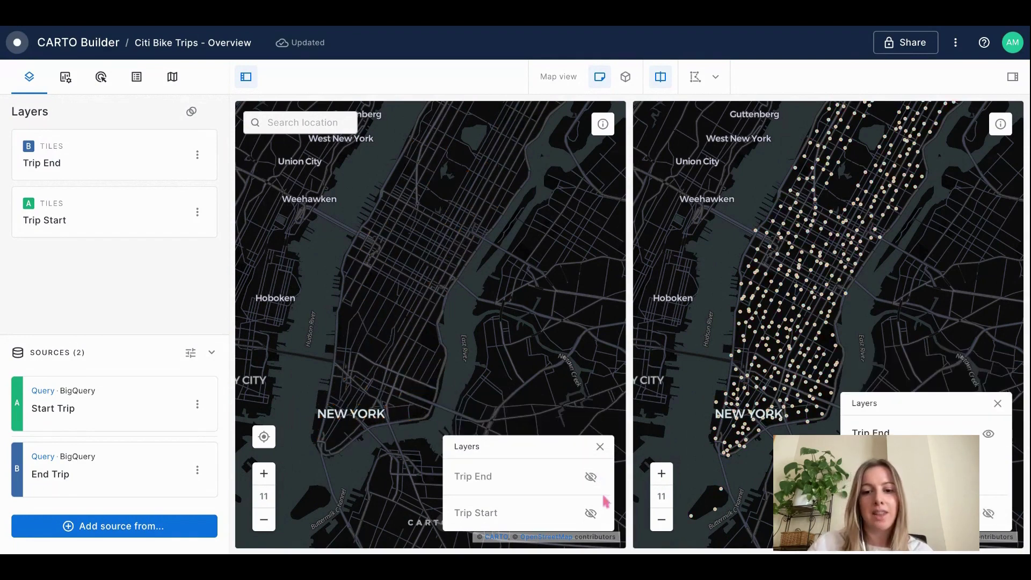
click(591, 513)
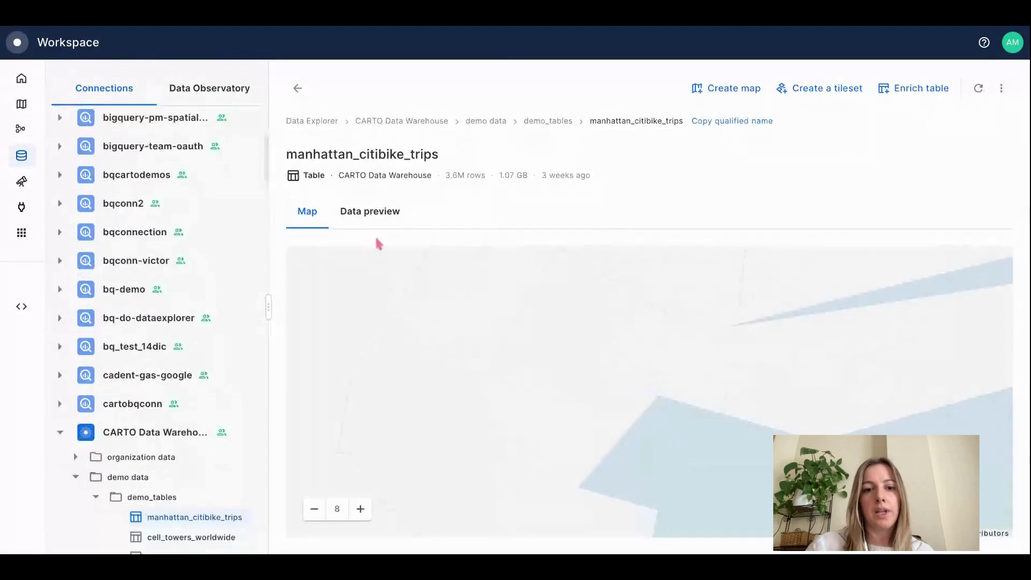
Preview the data of the manhattan_citibike_trips table, and toggle the layers sidebar of the Citi Bike Trips - Overview map
click(370, 211)
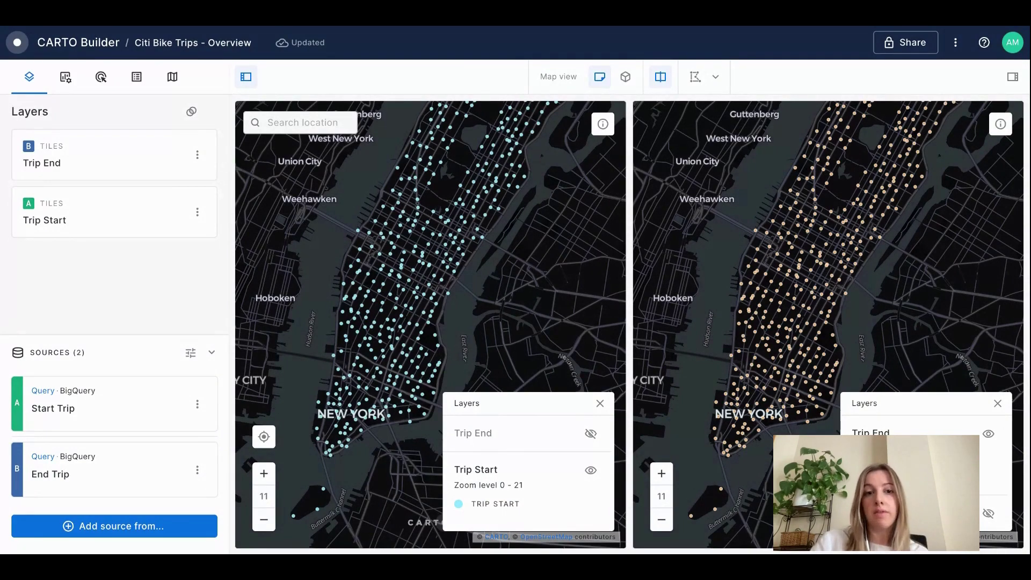
click(246, 77)
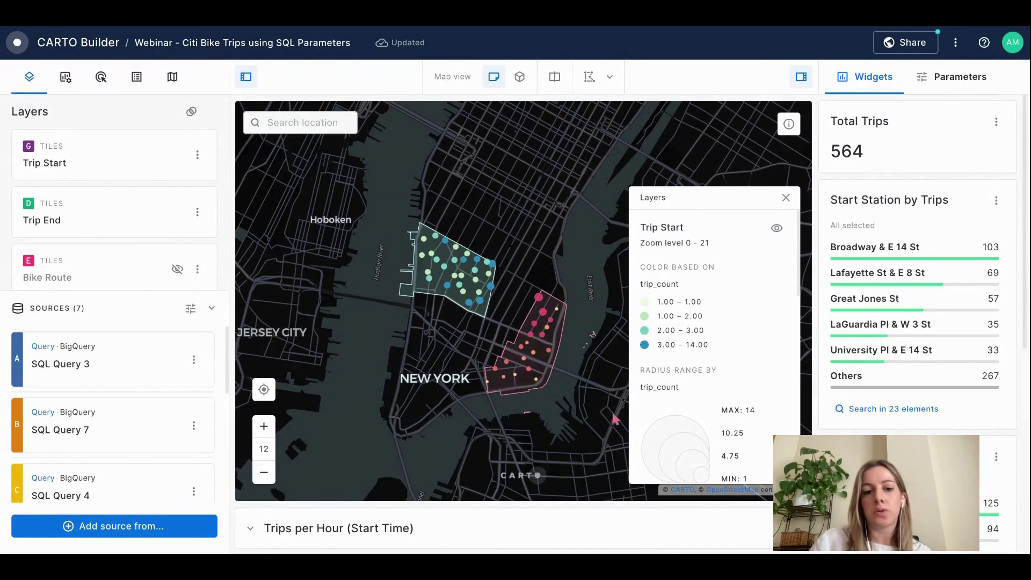
Examine the Trips per Hour chart and the introduction to creating a SQL parameter, leaving both closed
click(251, 528)
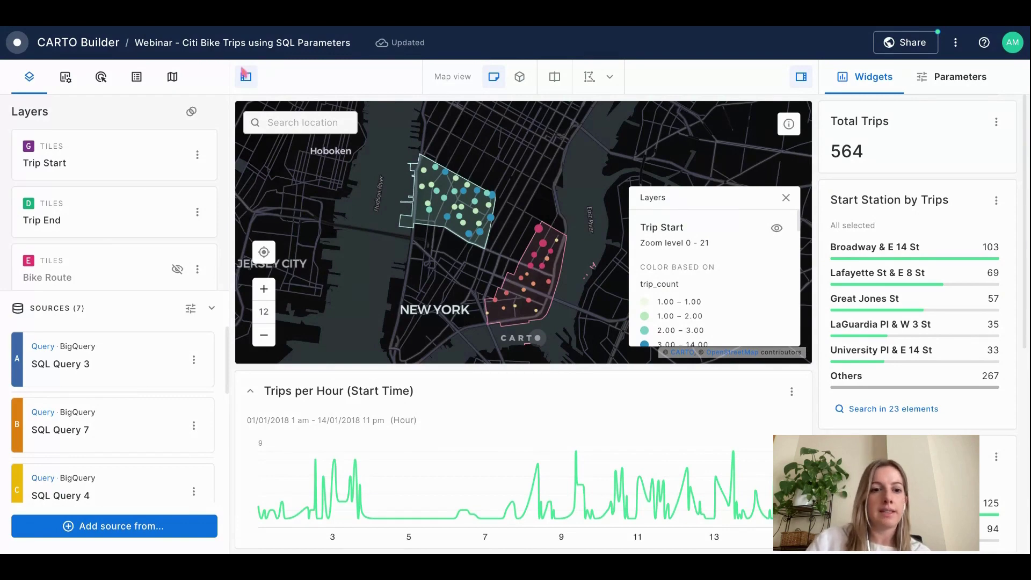
click(191, 308)
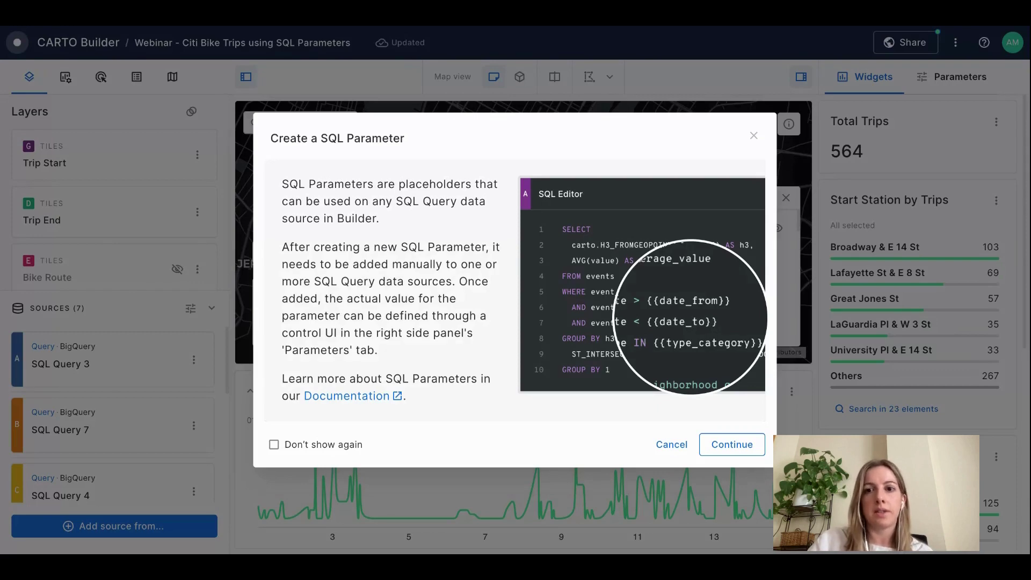
click(754, 136)
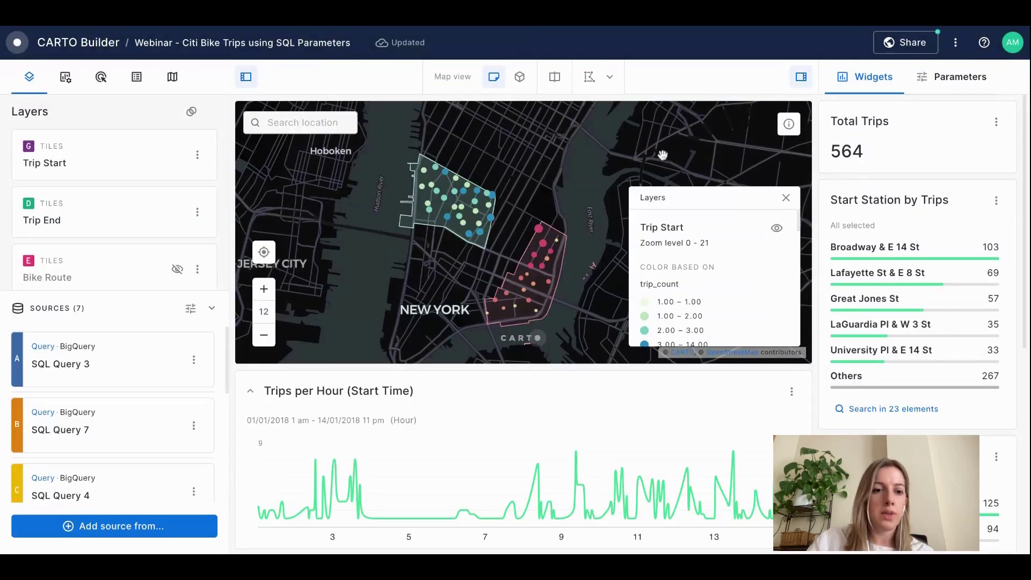
click(250, 391)
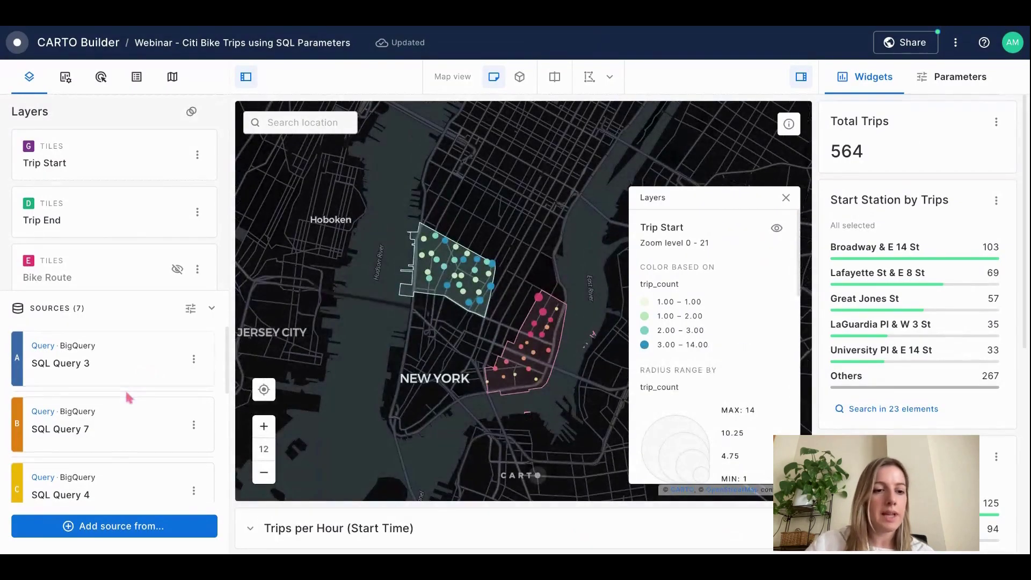
Examine the trip period and neighborhood parameters in the SQL Query 1 code, and show their parameter controls
scroll(128, 397, down, 5)
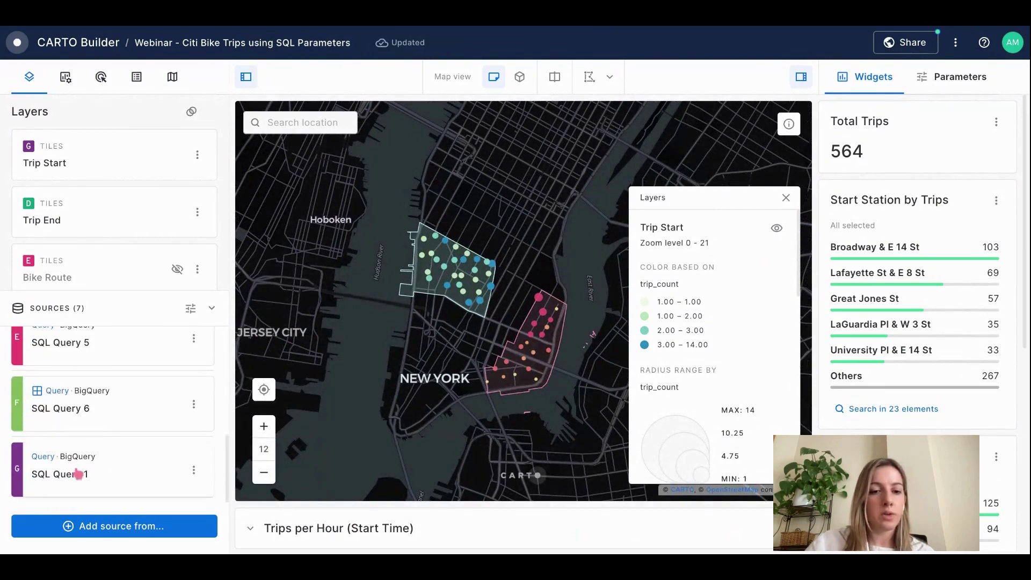
click(79, 473)
click(786, 198)
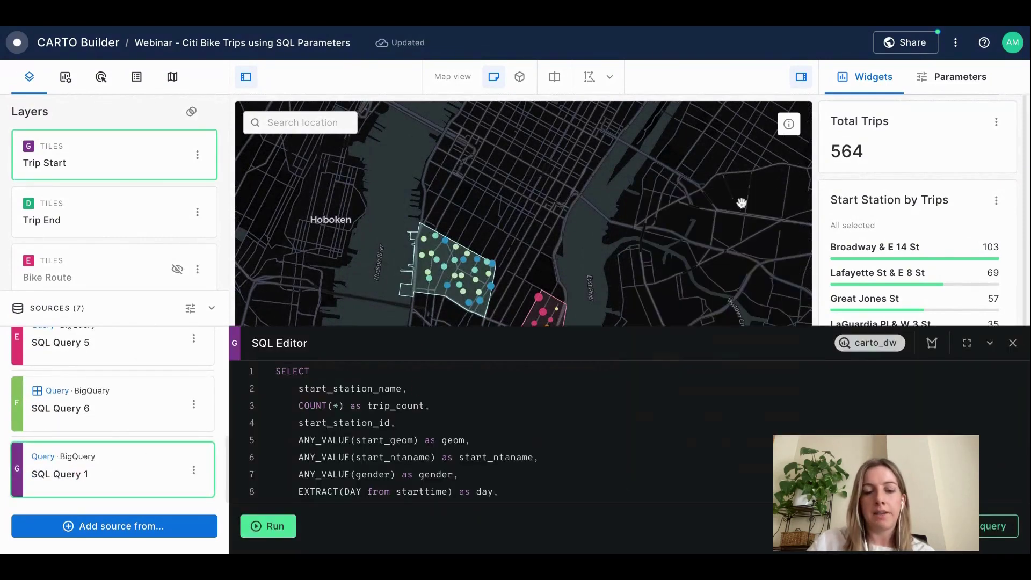
scroll(372, 437, down, 4)
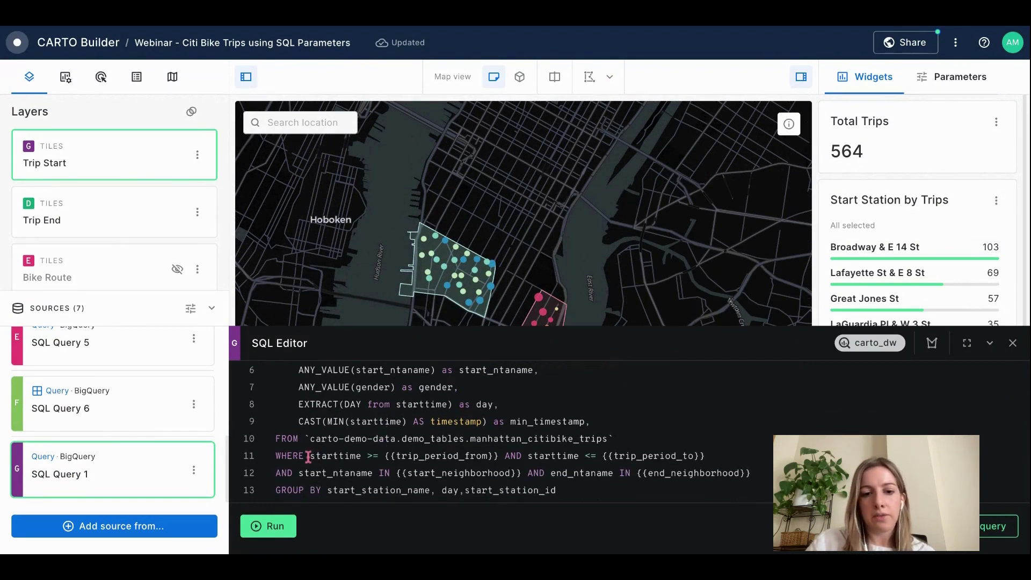
drag(382, 455, 505, 456)
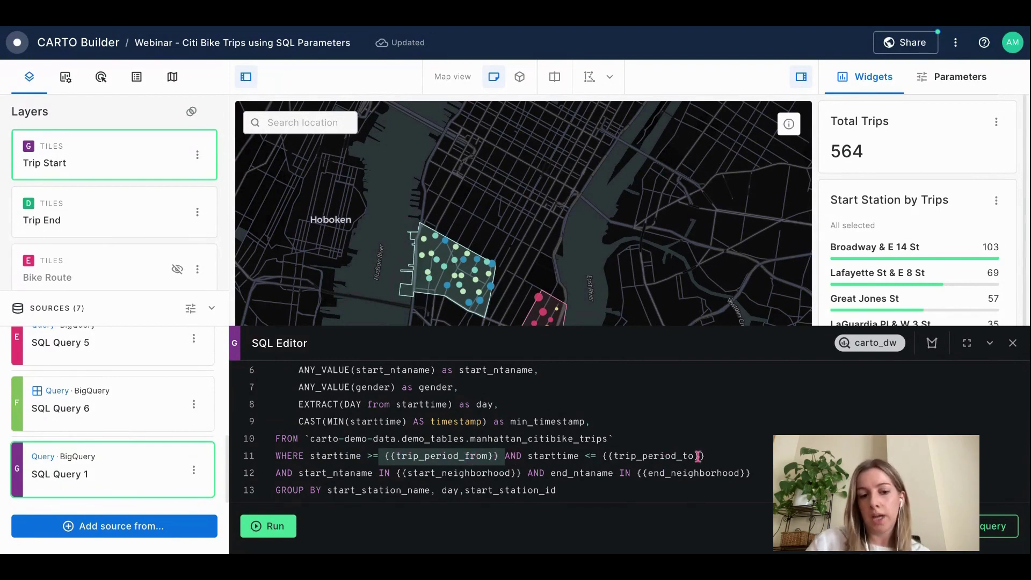
click(937, 80)
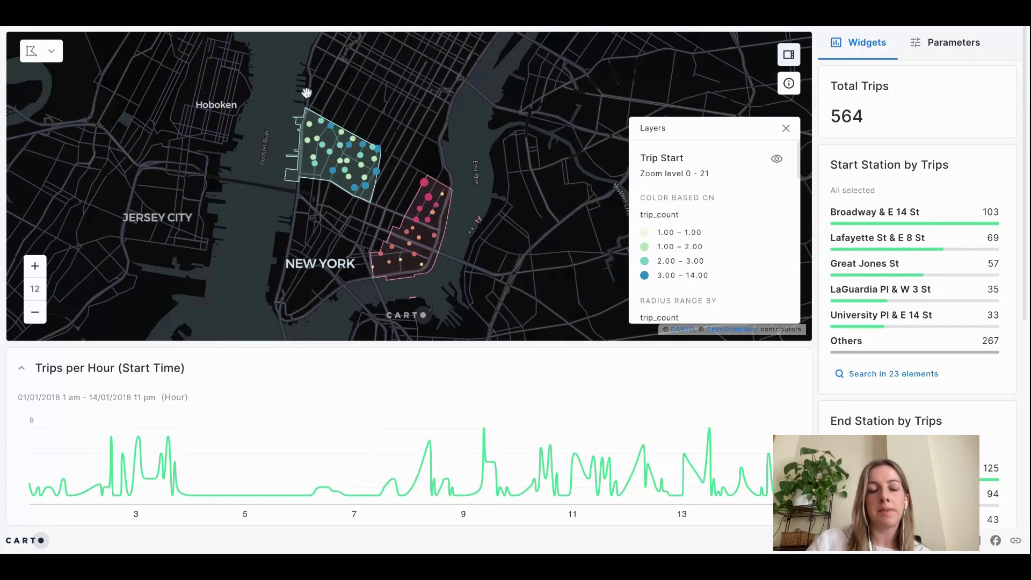
Examine the start and end stations on the map and their legend down to the Trip End layer
scroll(307, 93, up, 2)
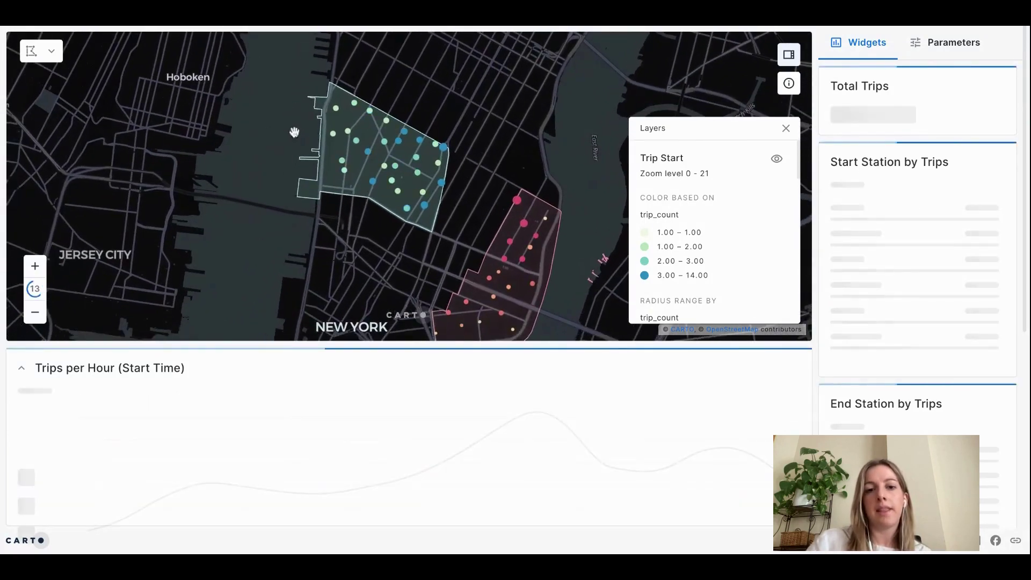
scroll(271, 132, down, 2)
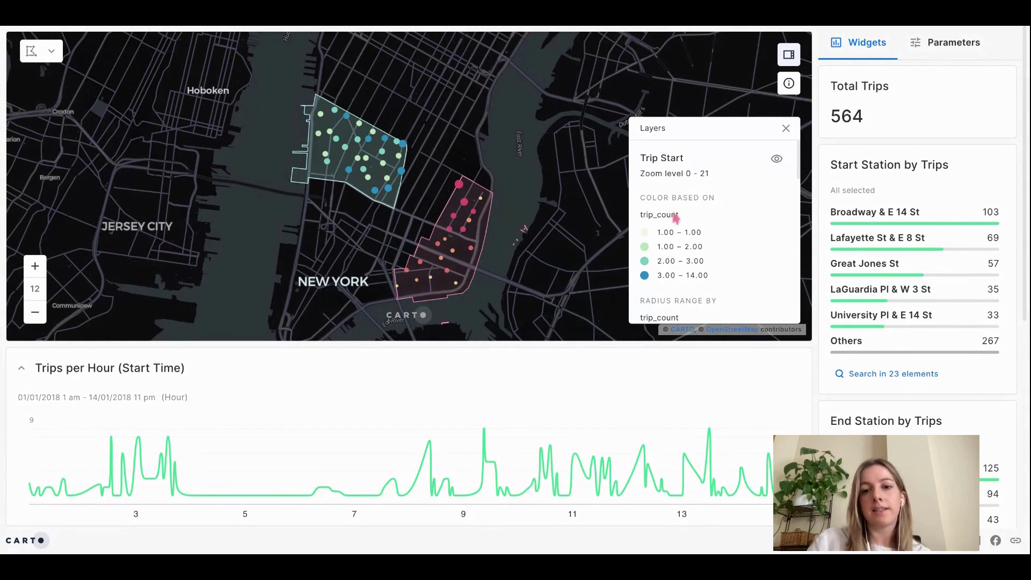
scroll(685, 218, down, 5)
scroll(685, 217, down, 3)
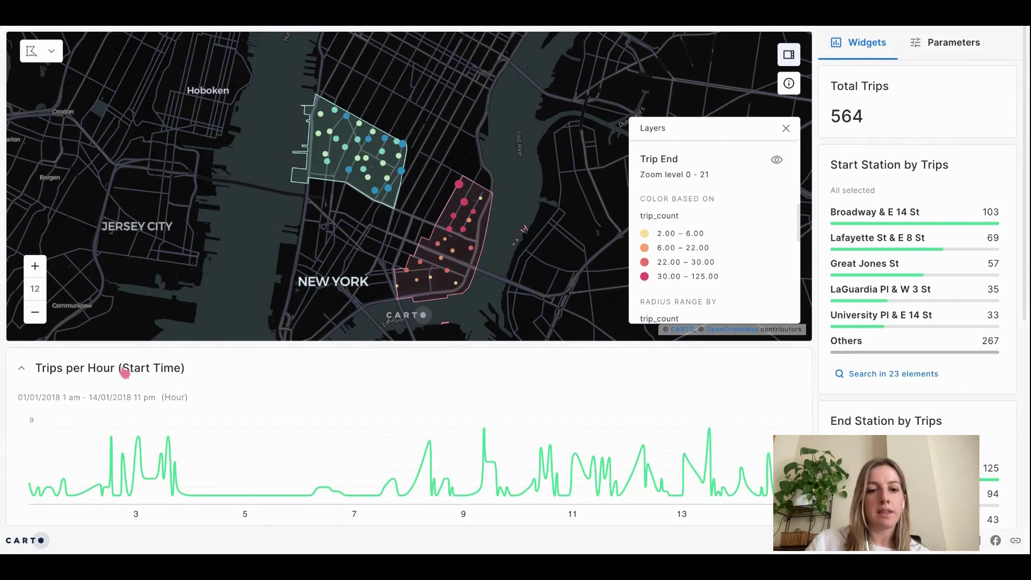
Filter the Start Station by Trips widget to Broadway & E 14 St, and clear the selection
click(854, 221)
click(859, 235)
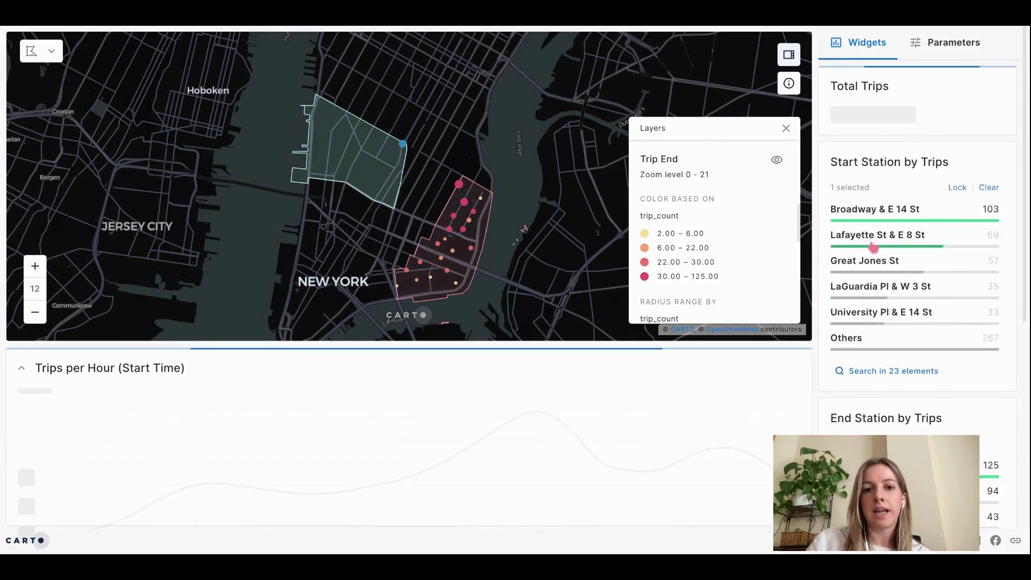
click(992, 189)
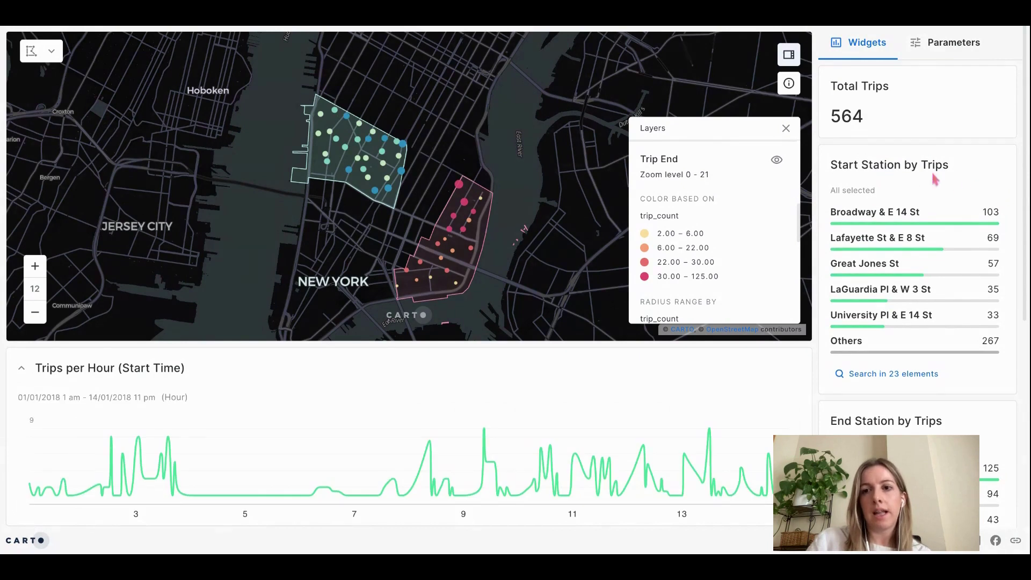
Set the Trip Period parameter to 2018-01-01 through 2018-01-31 and display the updated widgets
click(943, 53)
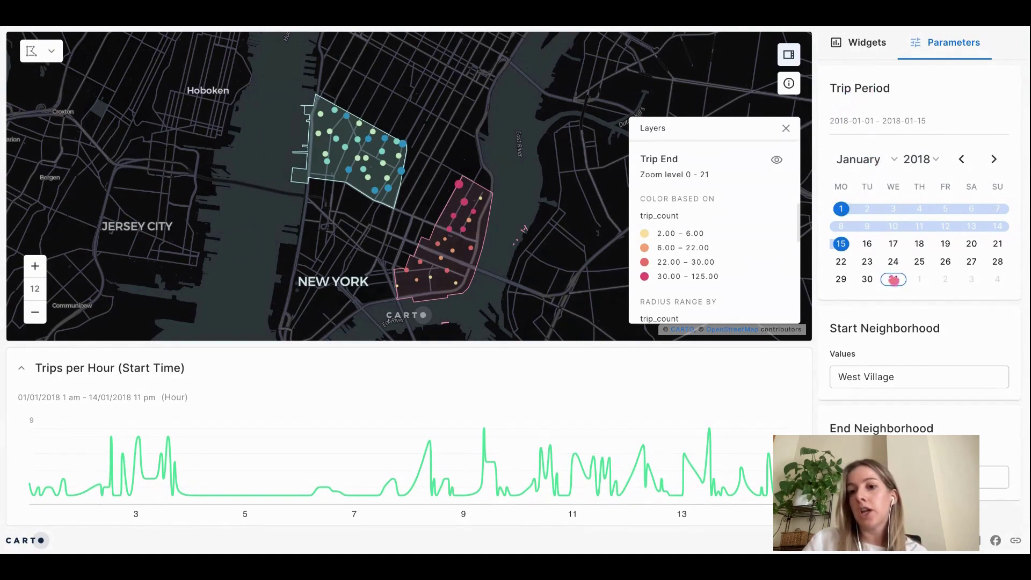
click(841, 208)
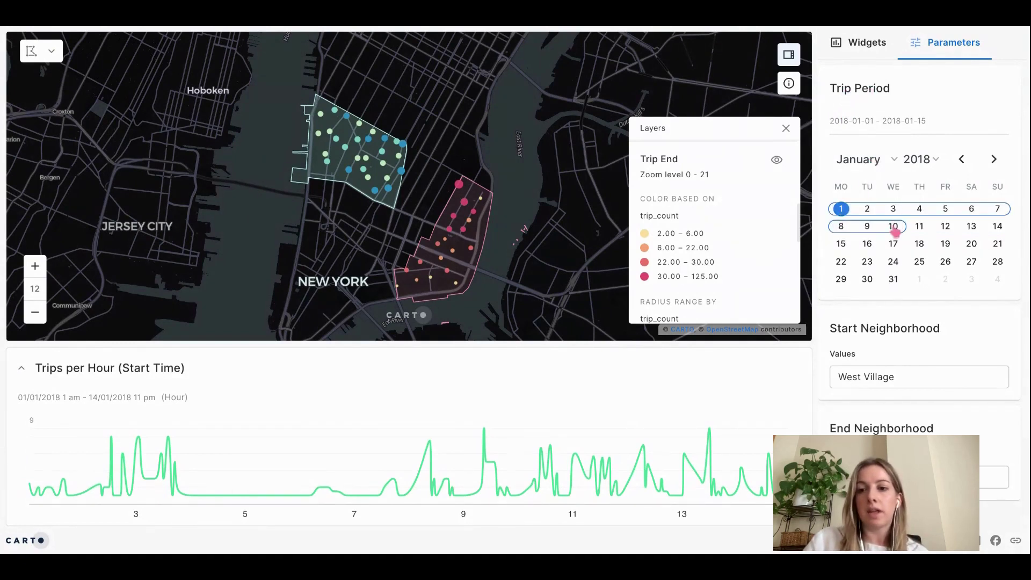
click(894, 278)
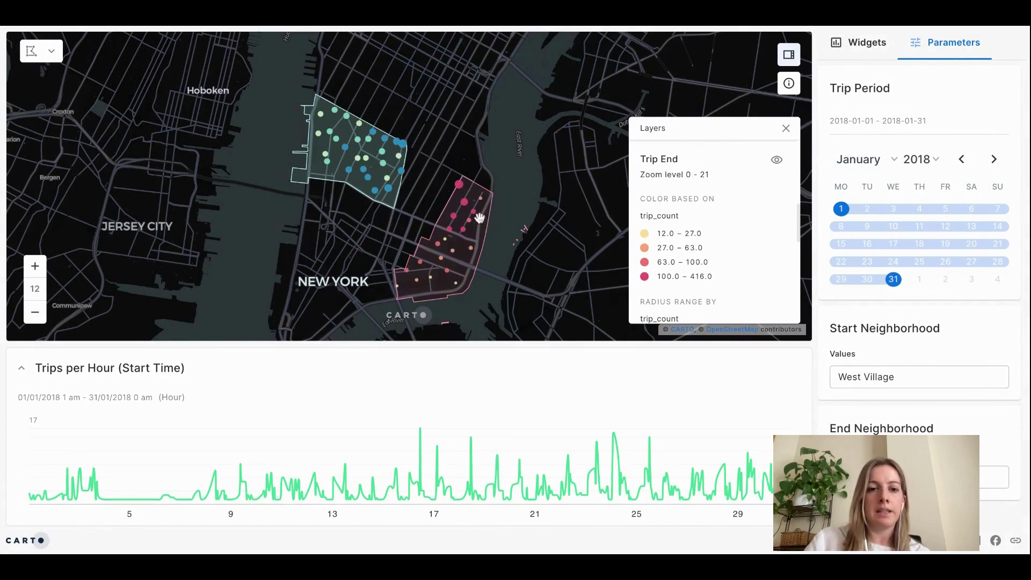
click(857, 59)
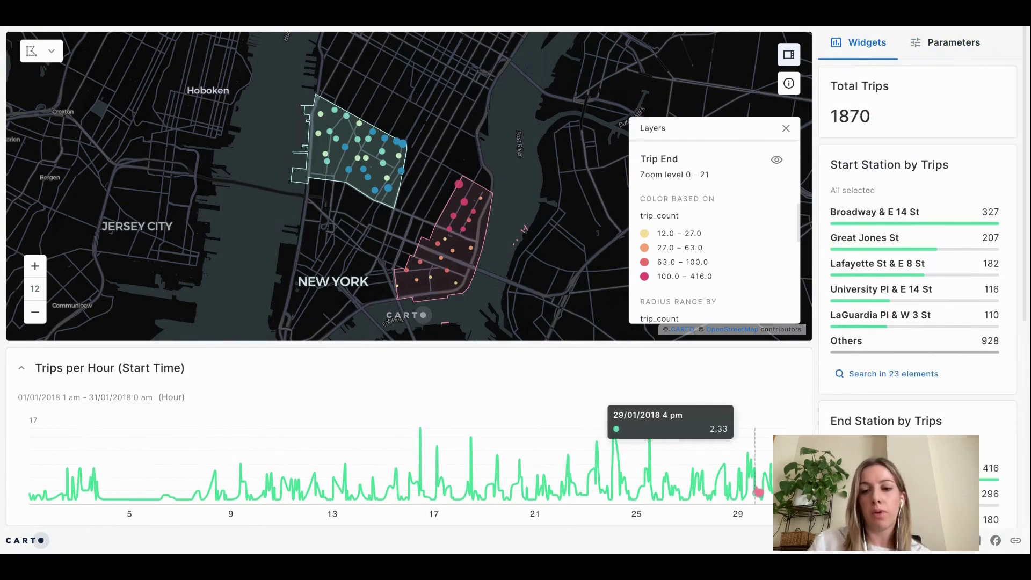
Set the Start Neighborhood parameter to Upper West Side instead of West Village
click(956, 44)
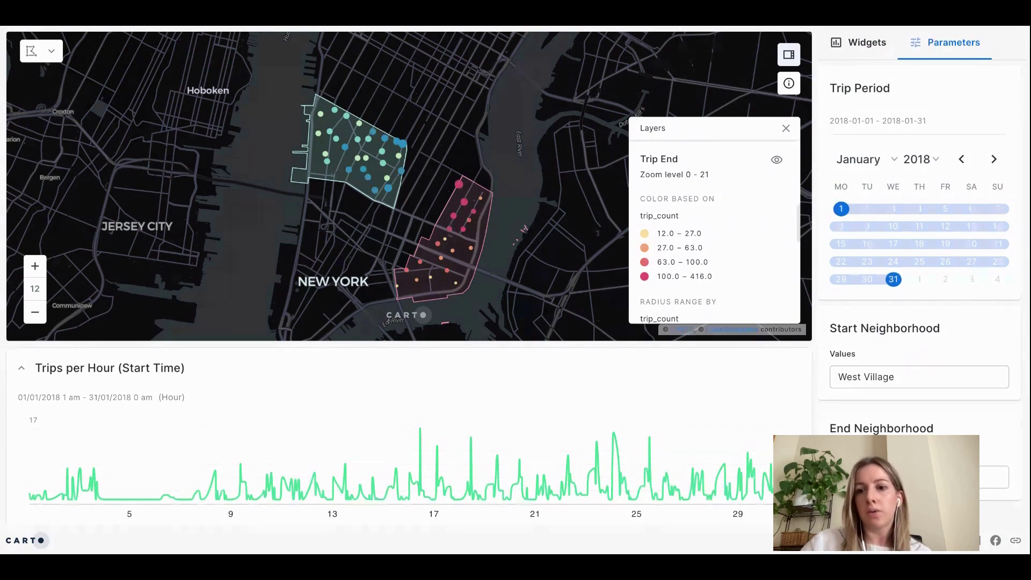
click(929, 371)
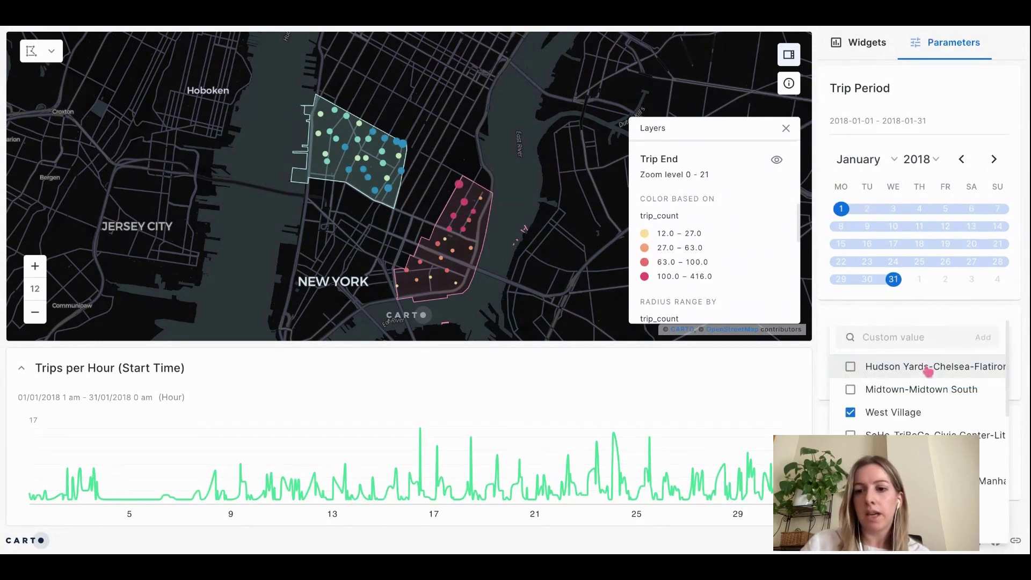
click(851, 412)
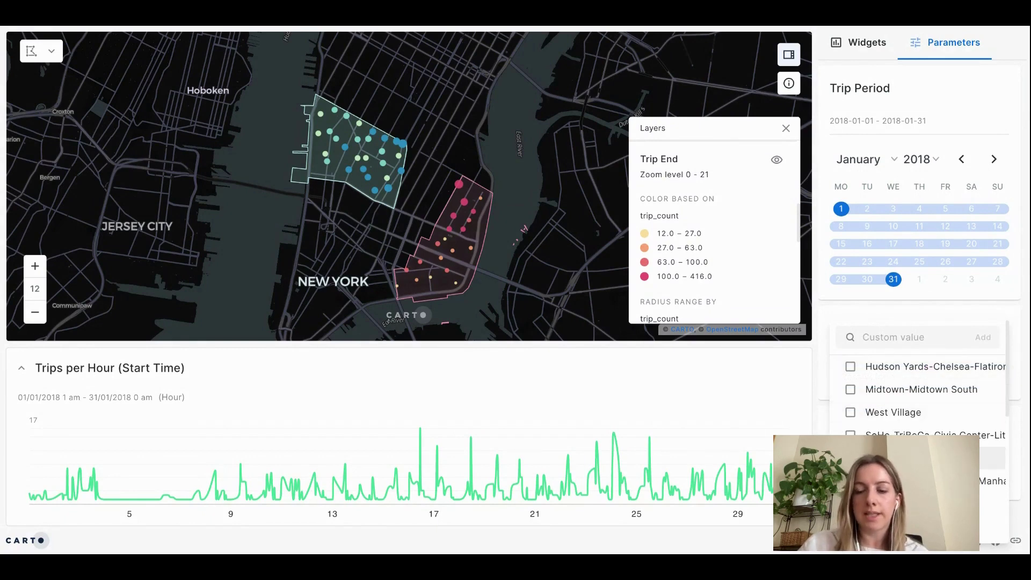
click(825, 318)
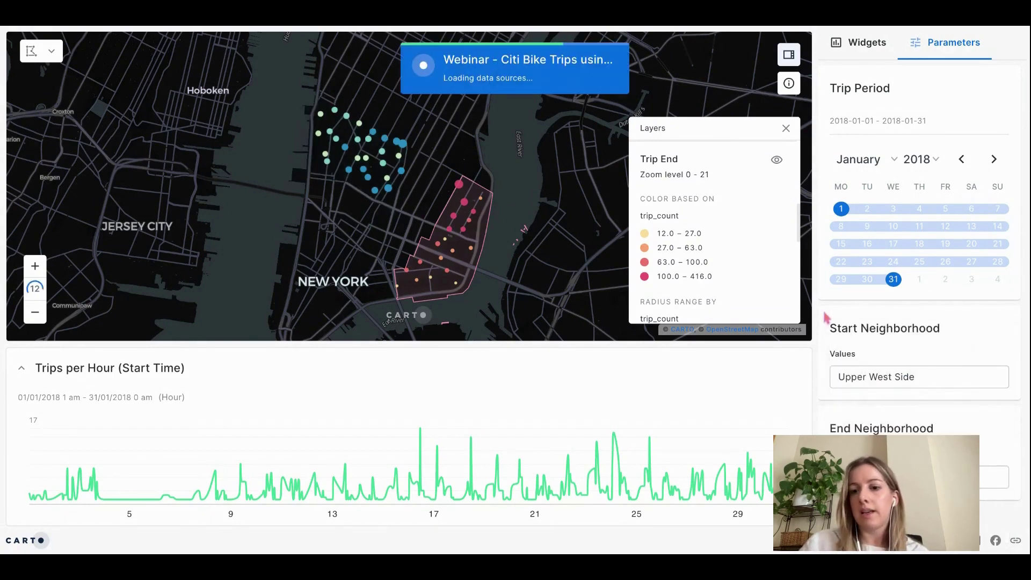
Set the End Neighborhood parameter to Midtown-Midtown South only and display the updated widgets
click(906, 385)
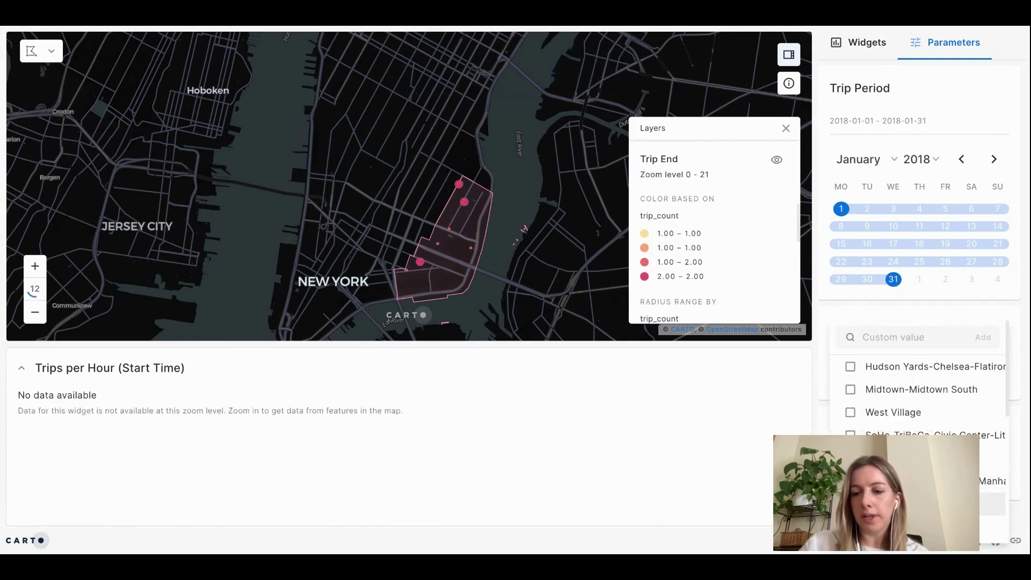
click(851, 389)
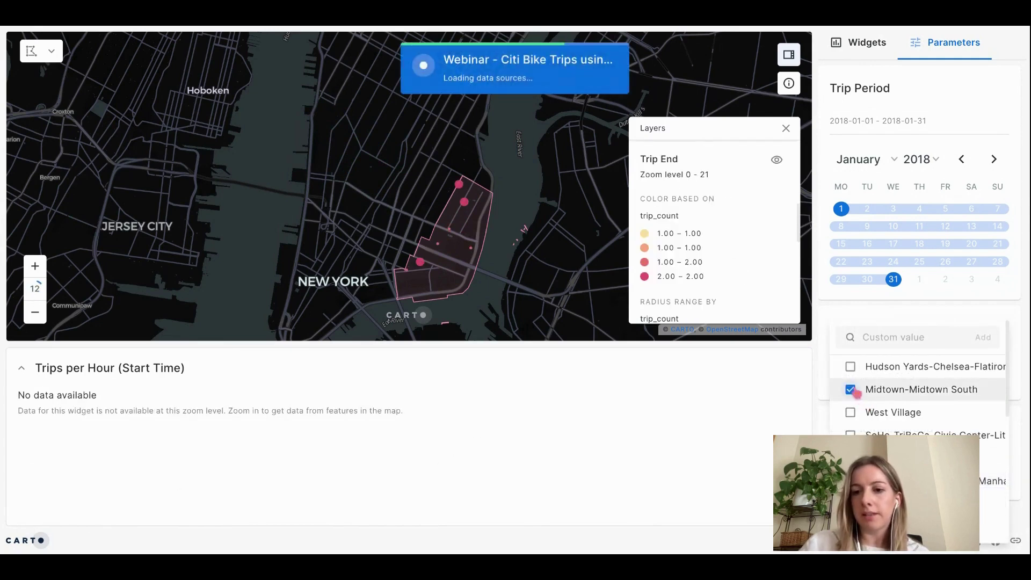
click(826, 324)
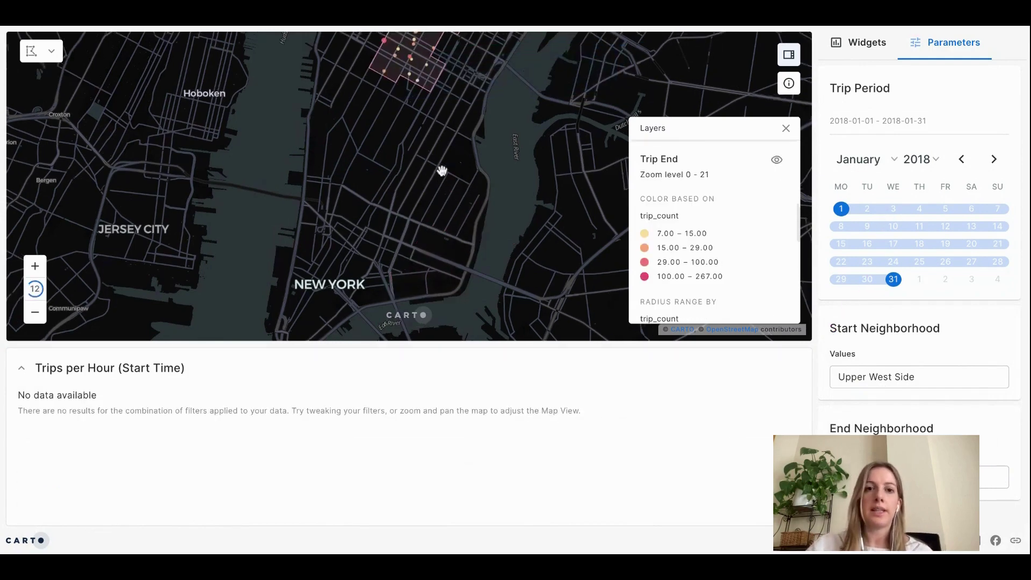
scroll(403, 208, down, 2)
drag(456, 145, 419, 223)
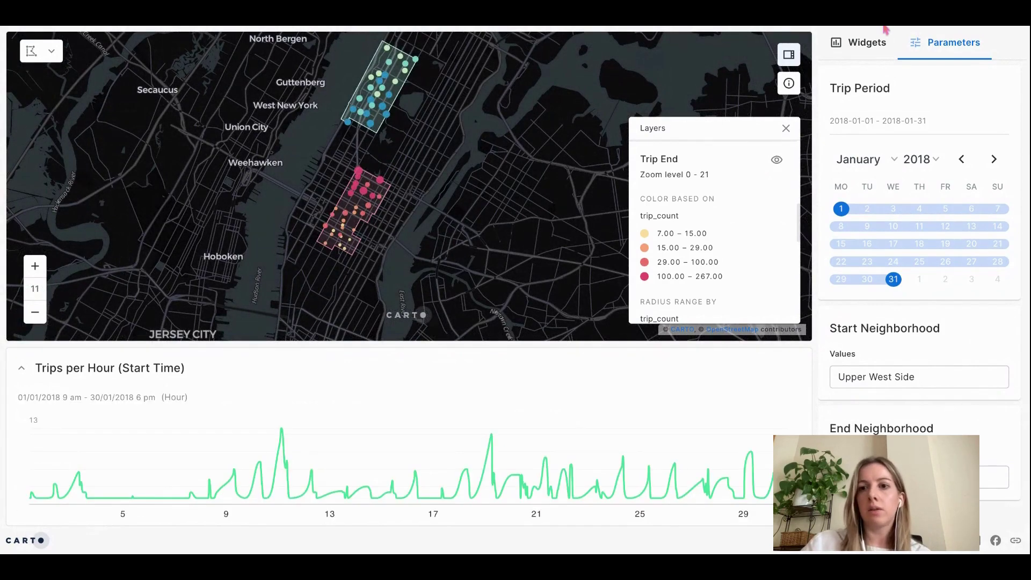
click(871, 48)
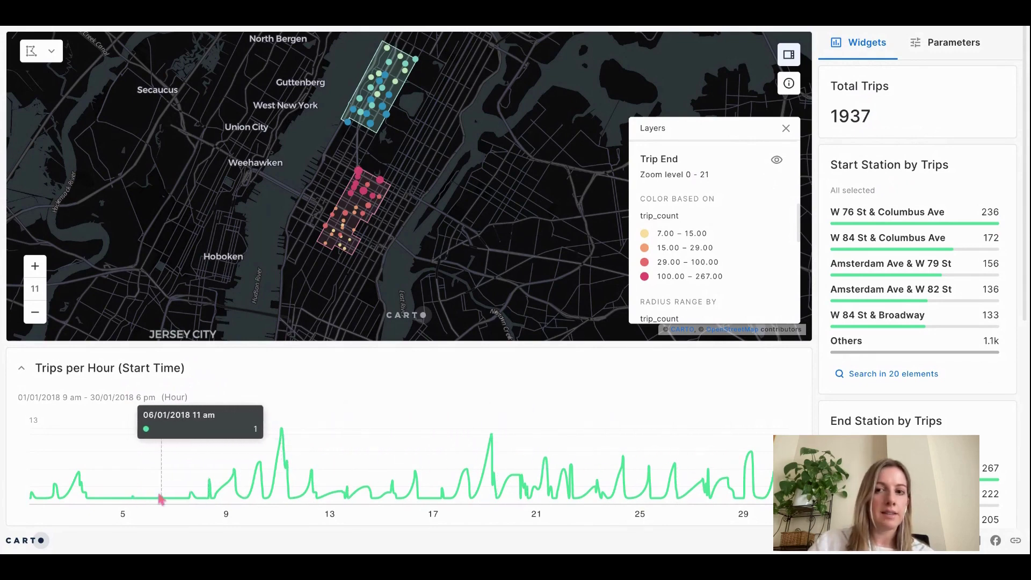
Set the Start Neighborhood parameter to Chinatown only
click(971, 47)
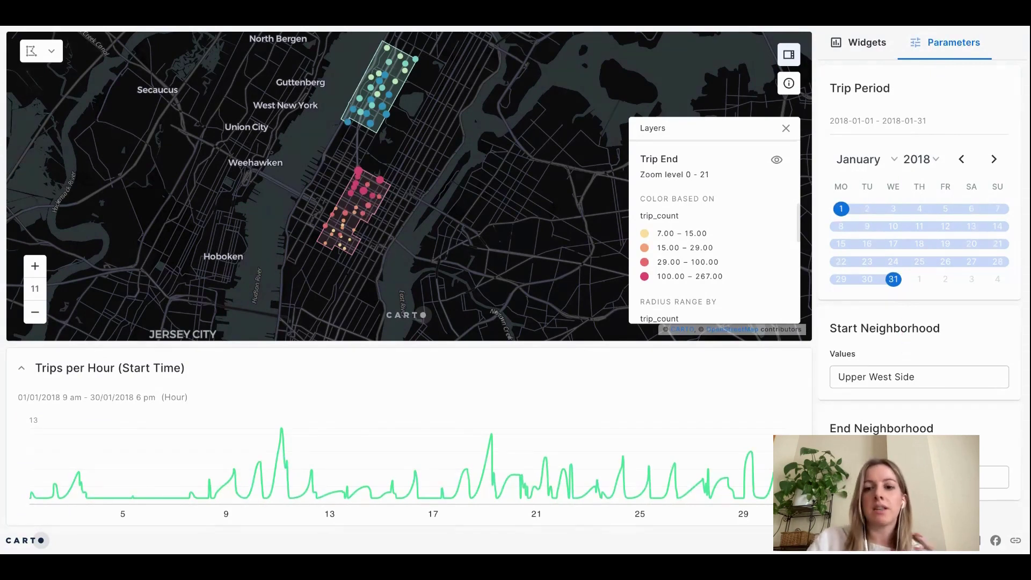
click(907, 382)
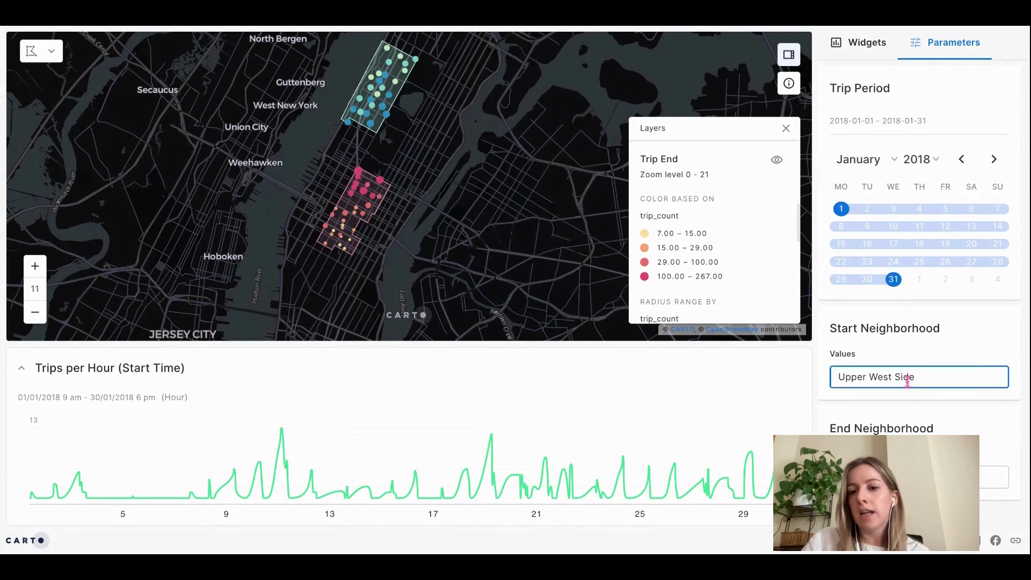
scroll(924, 398, down, 5)
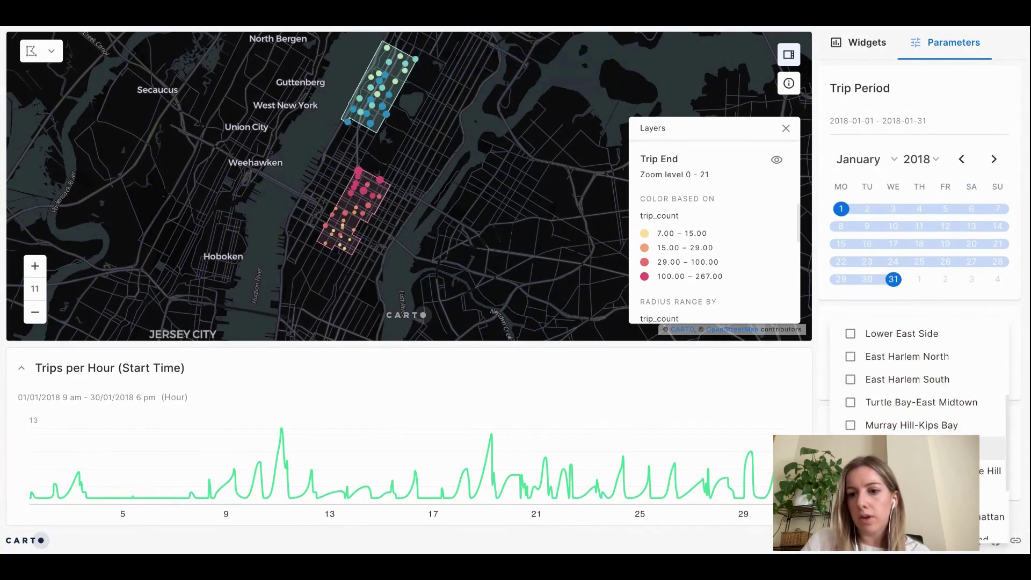
click(851, 356)
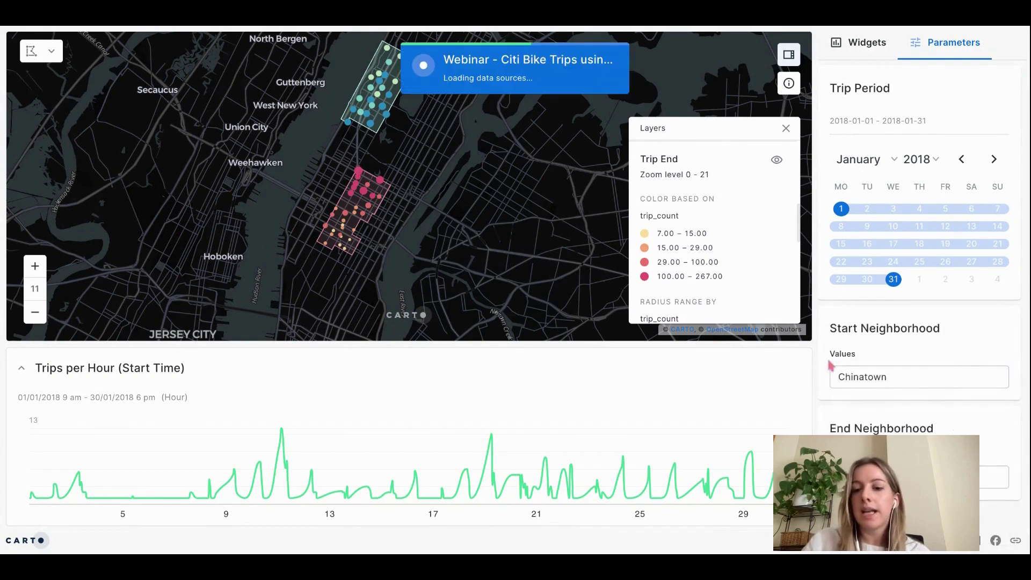
Set the End Neighborhood parameter to Lower East Side only, clearing Midtown-Midtown South, and display the updated widgets
click(836, 376)
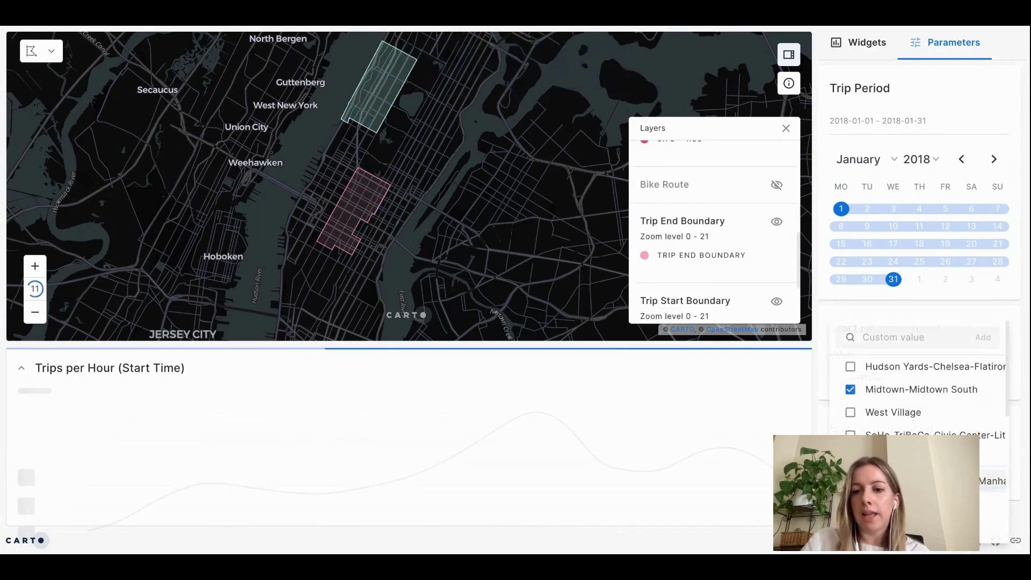
click(850, 394)
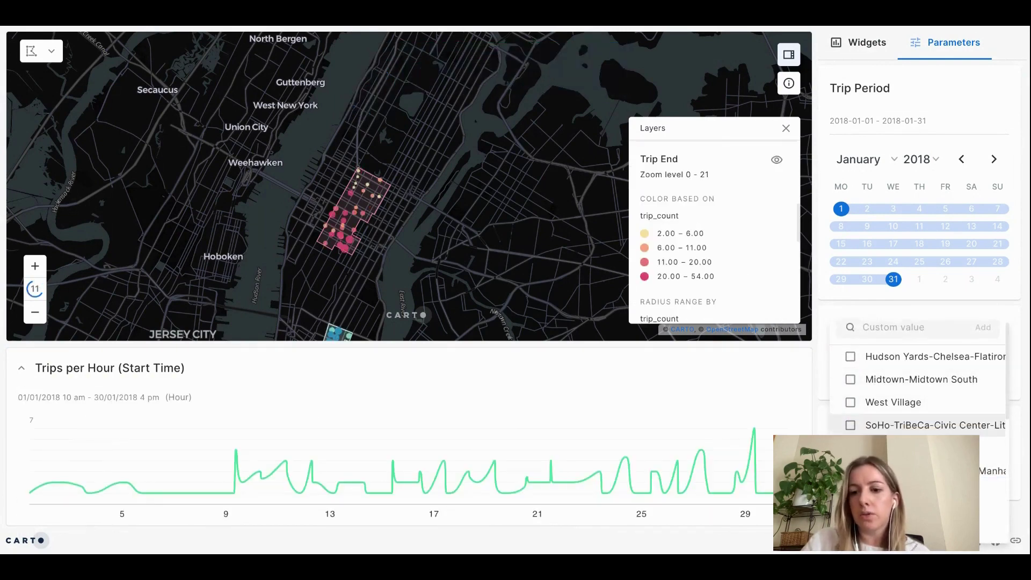
click(481, 272)
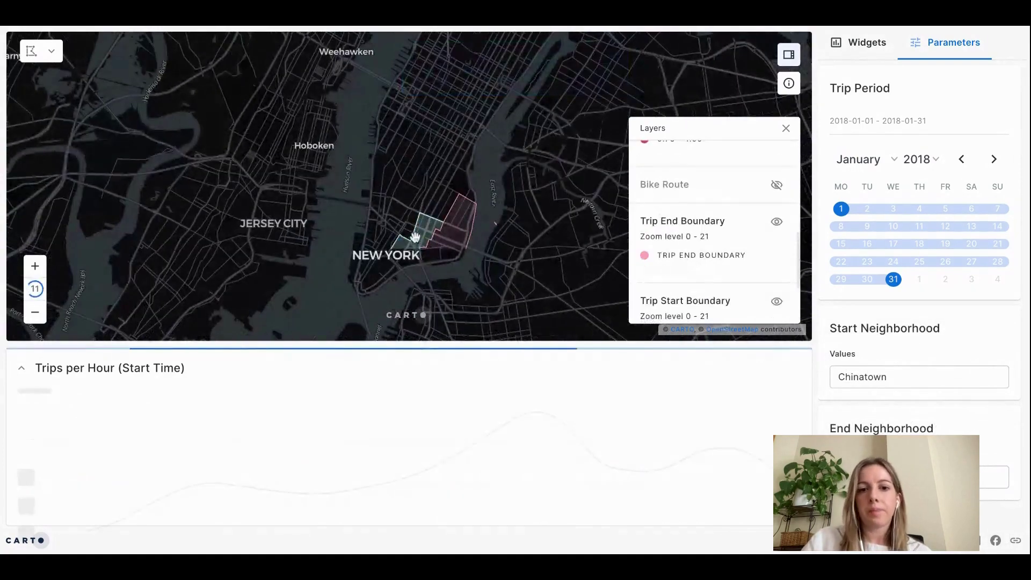
scroll(415, 237, up, 3)
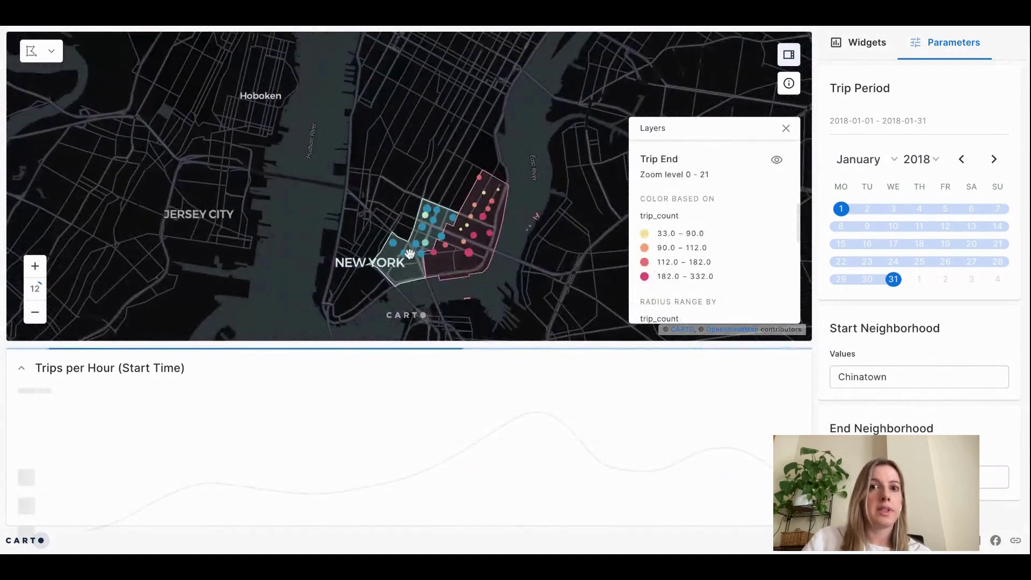
drag(409, 253, 430, 239)
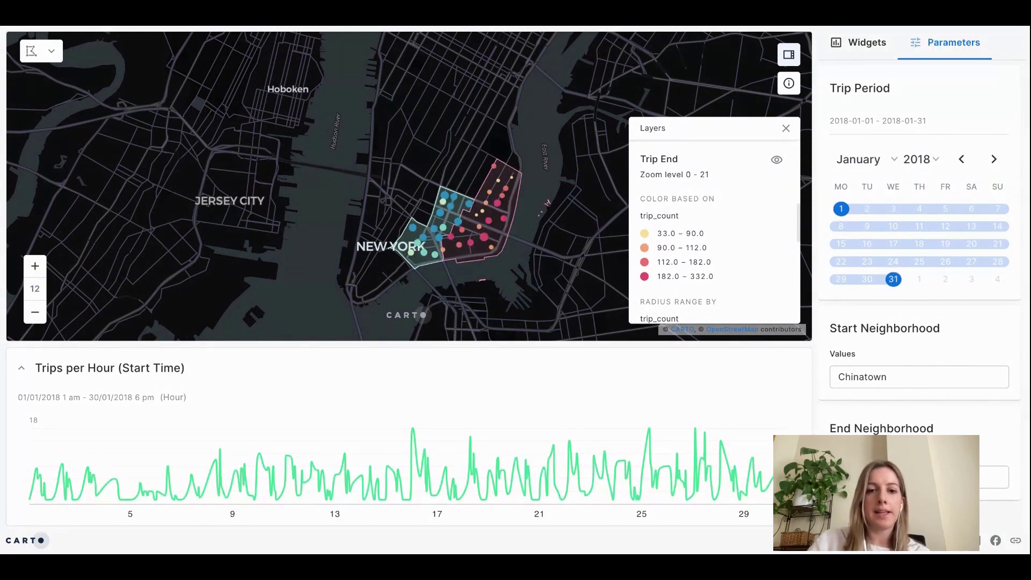
click(860, 43)
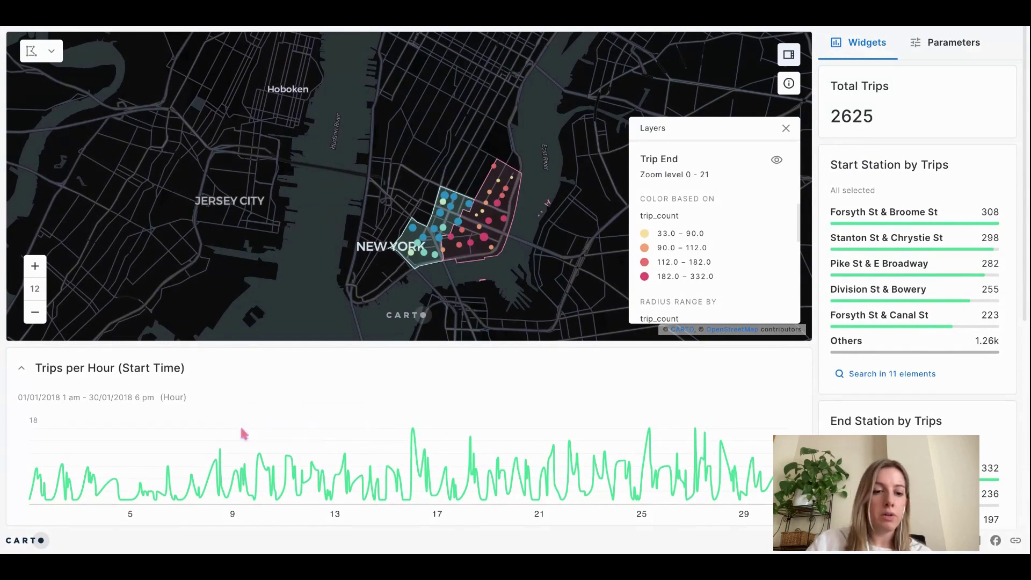
mouse_move(255, 444)
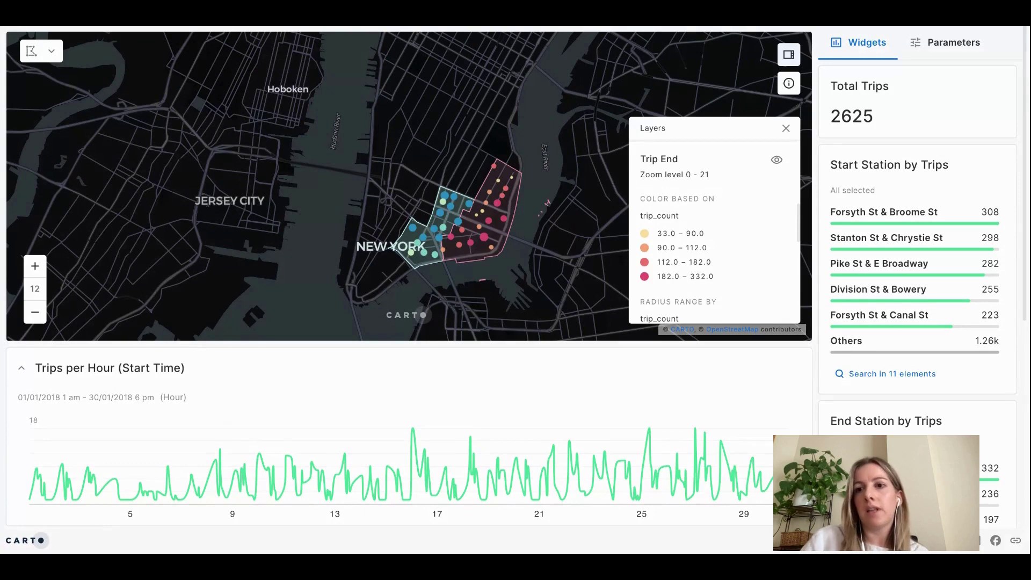
Set the Start Neighborhood parameter to West Village only
click(941, 43)
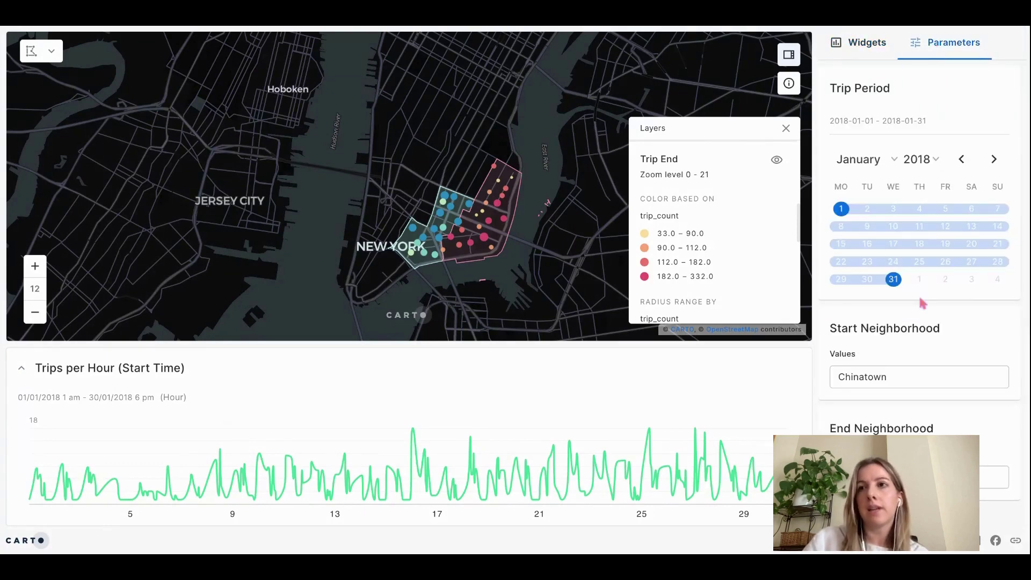
click(904, 377)
scroll(899, 406, down, 2)
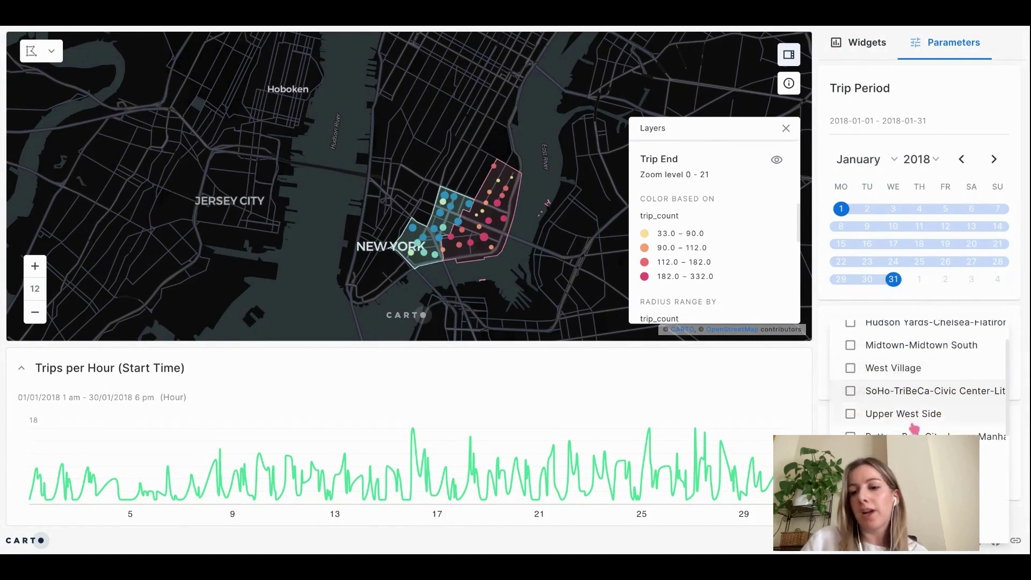
scroll(899, 407, down, 3)
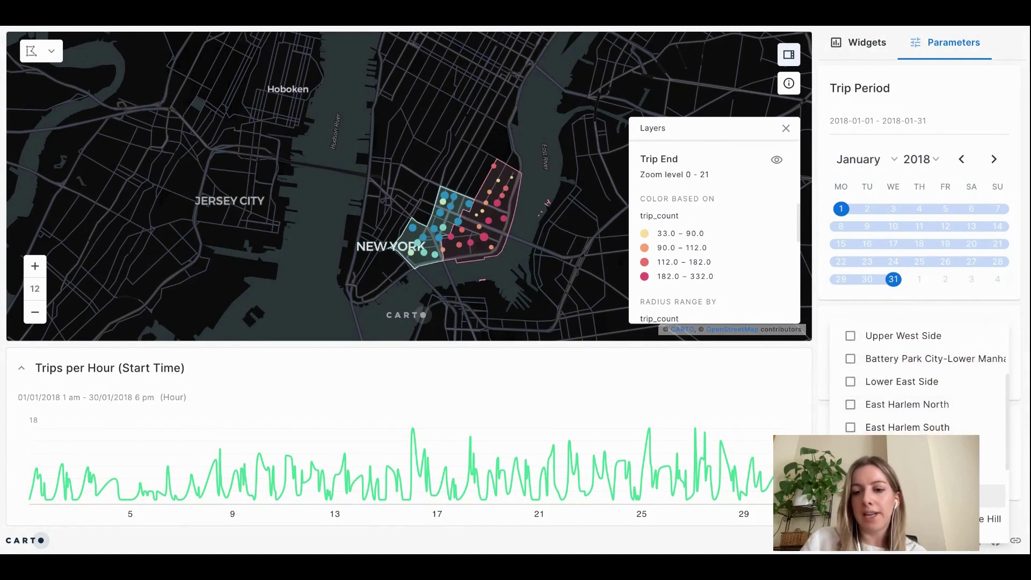
scroll(909, 428, up, 5)
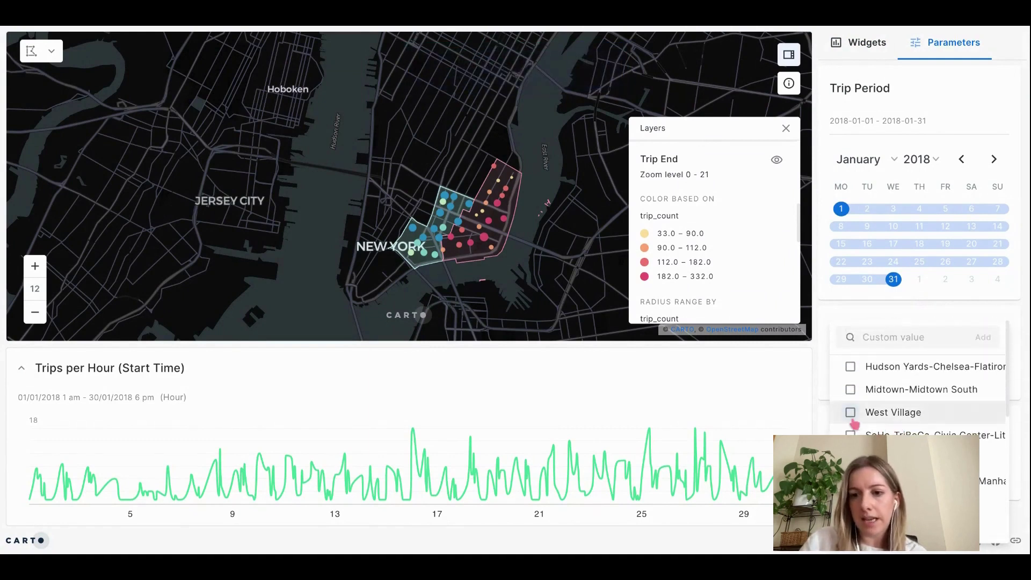
click(850, 312)
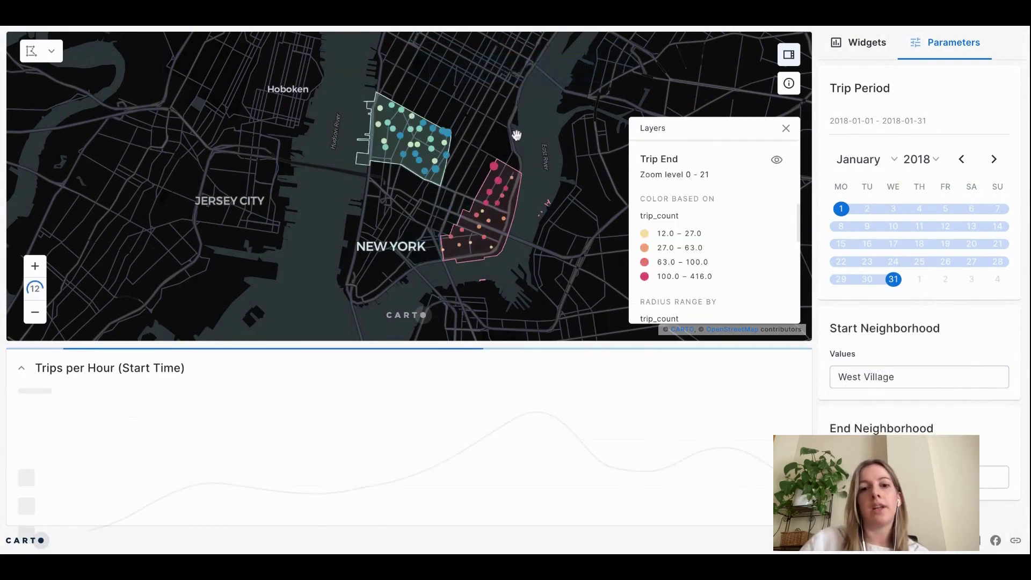
scroll(457, 181, up, 3)
drag(467, 177, 459, 189)
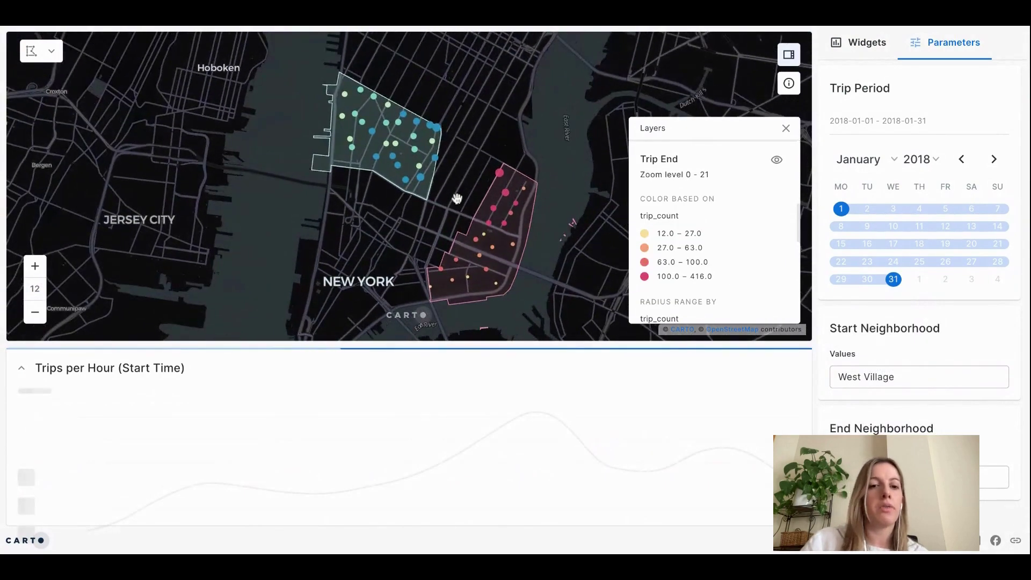
Collapse the Trips per Hour (Start Time) widget and show the Bike Route layer on the map
click(21, 369)
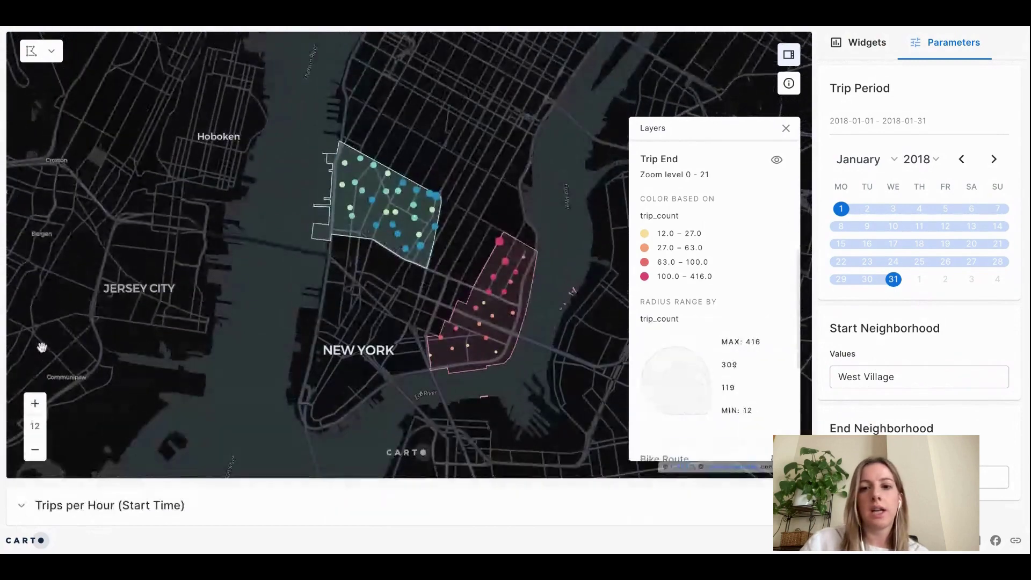
scroll(670, 306, down, 3)
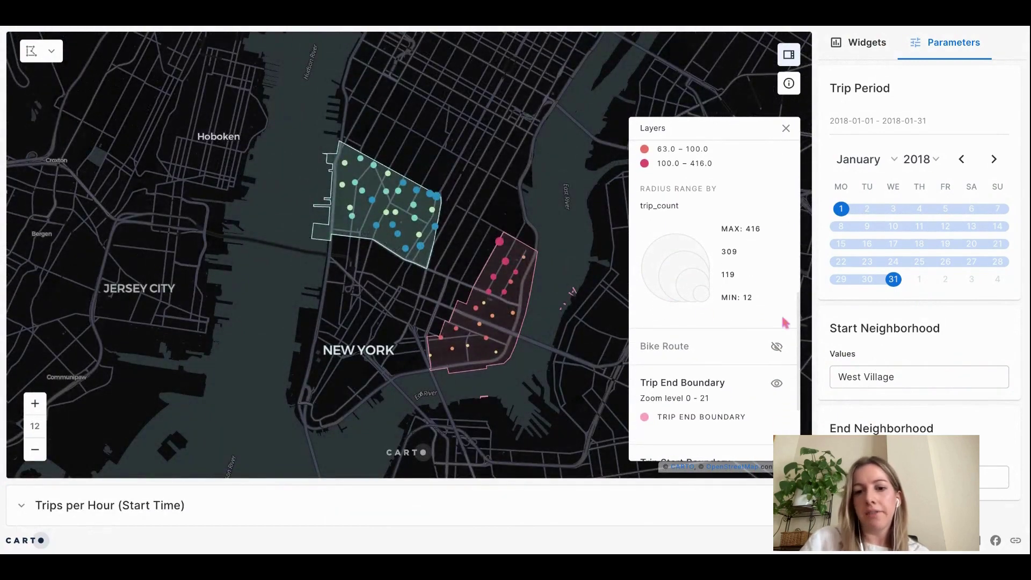
click(777, 346)
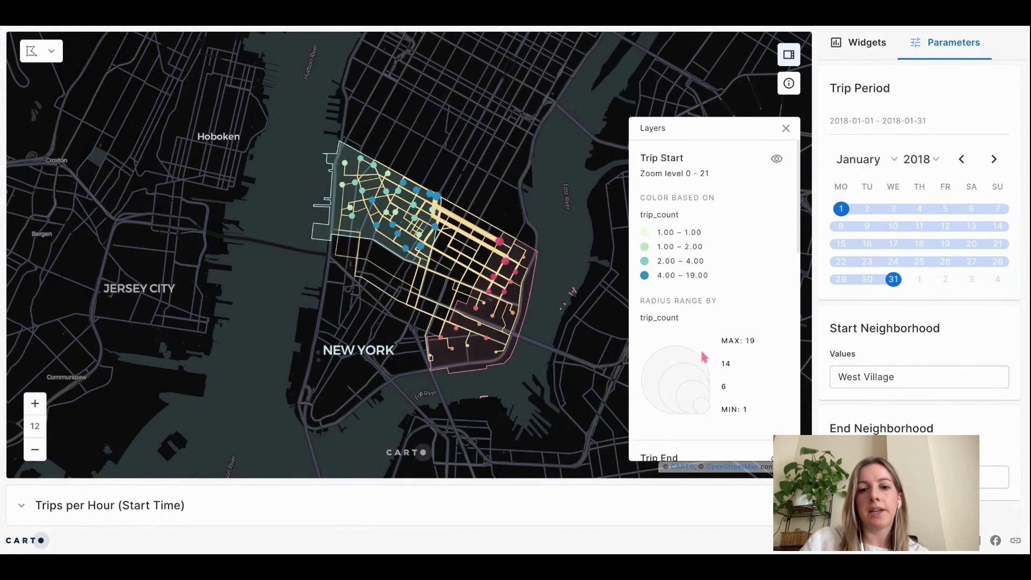
scroll(467, 243, up, 2)
drag(467, 243, 410, 239)
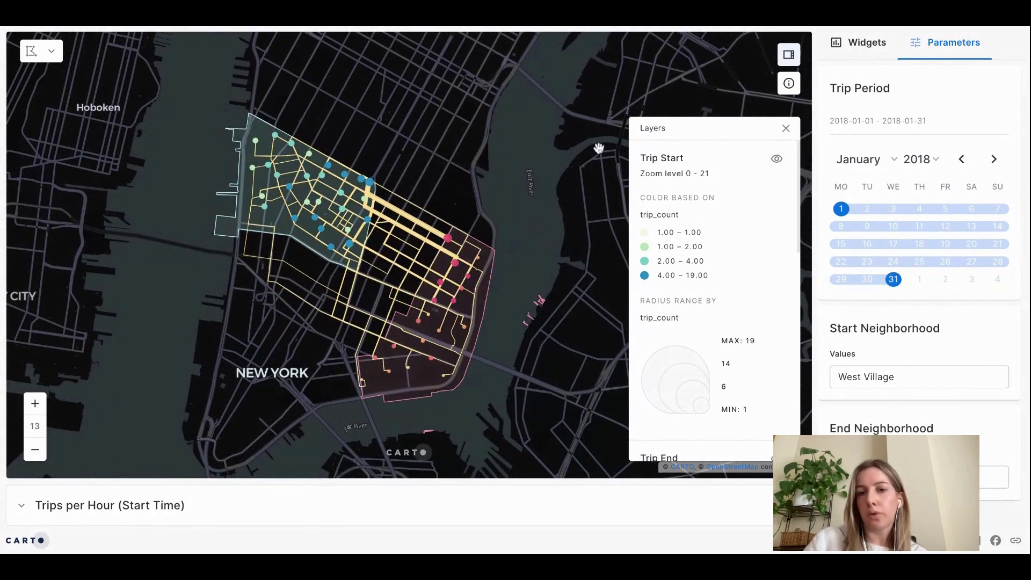
scroll(701, 32, down, 1)
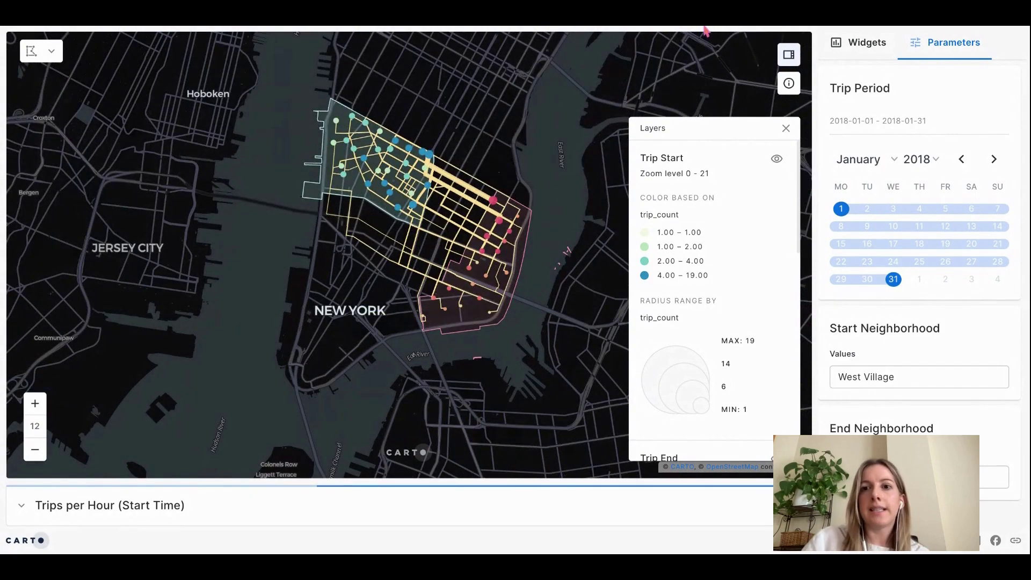
Switch to the Citi Bike Trips - Routing workflow in CARTO Workflows and examine its whole chain of stages
click(478, 27)
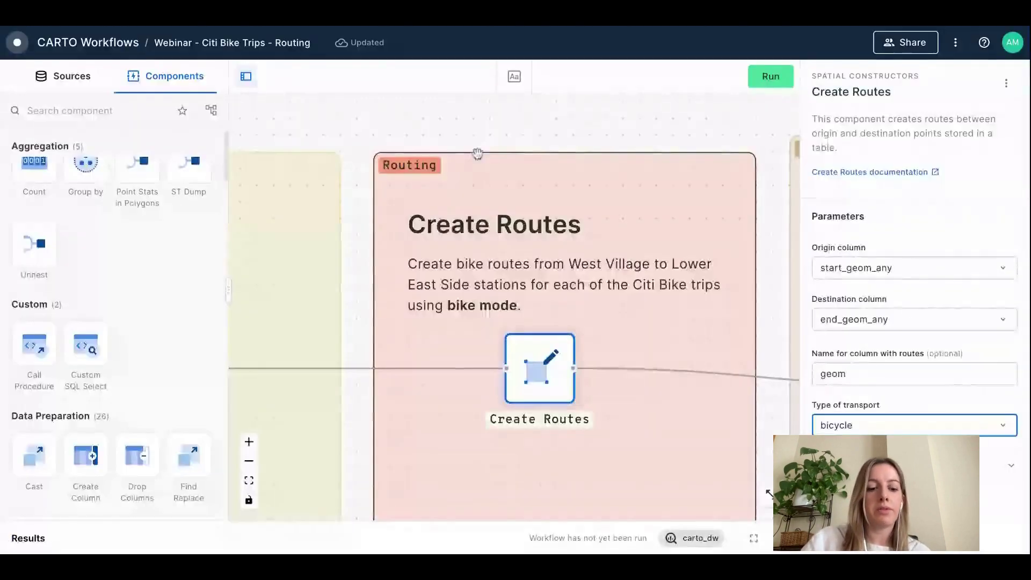
scroll(445, 163, down, 5)
scroll(444, 162, down, 4)
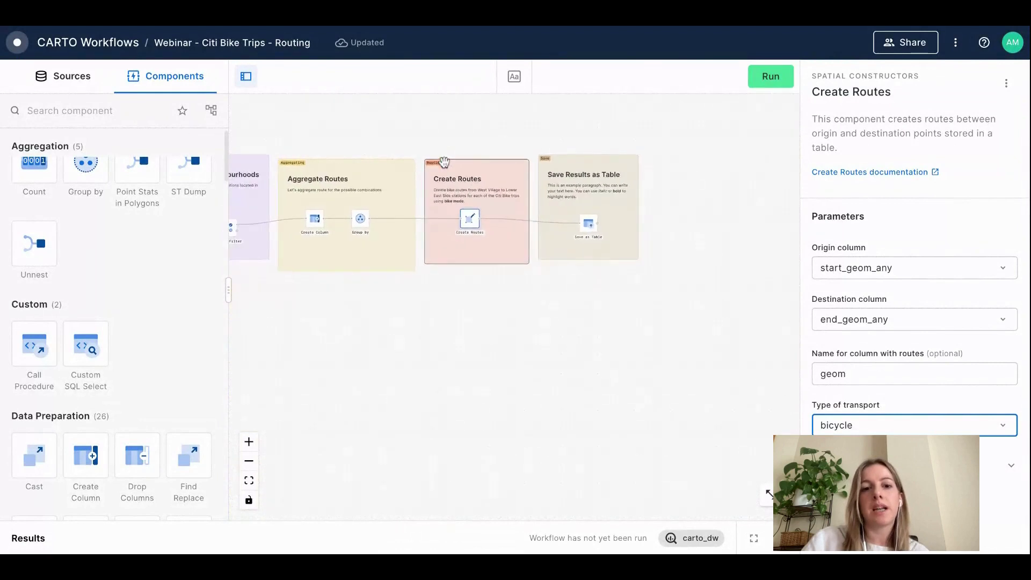
scroll(359, 138, left, 2)
scroll(360, 140, up, 1)
scroll(414, 170, down, 2)
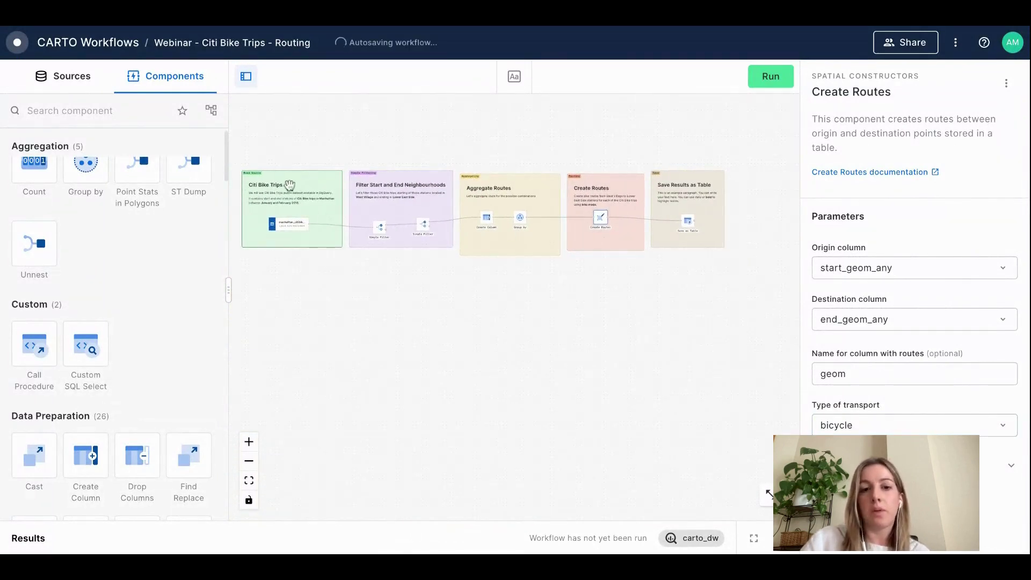
Examine the parameters of the Create Routes component and its transport types, keeping bicycle selected
scroll(617, 225, up, 5)
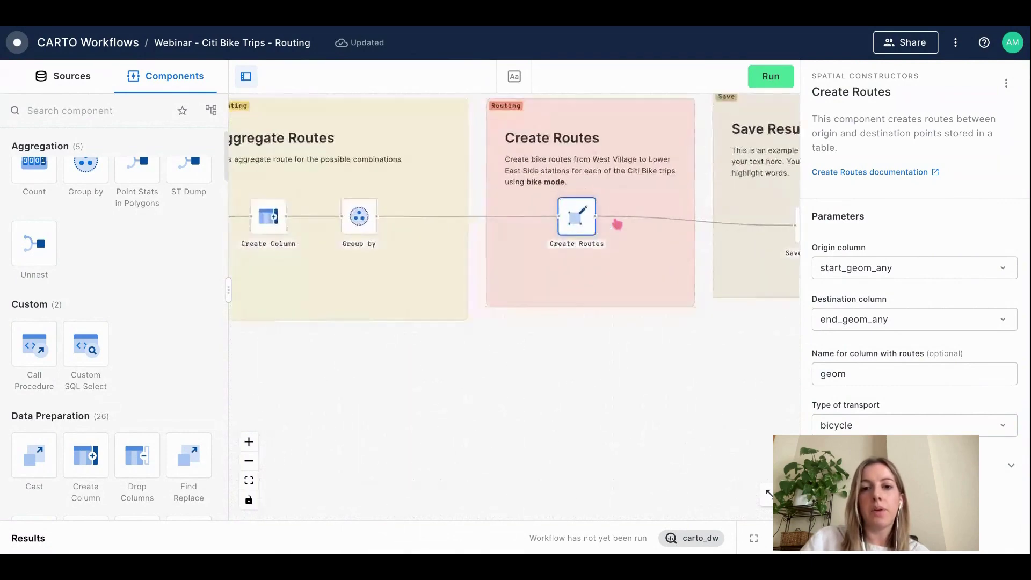
drag(637, 366, 624, 379)
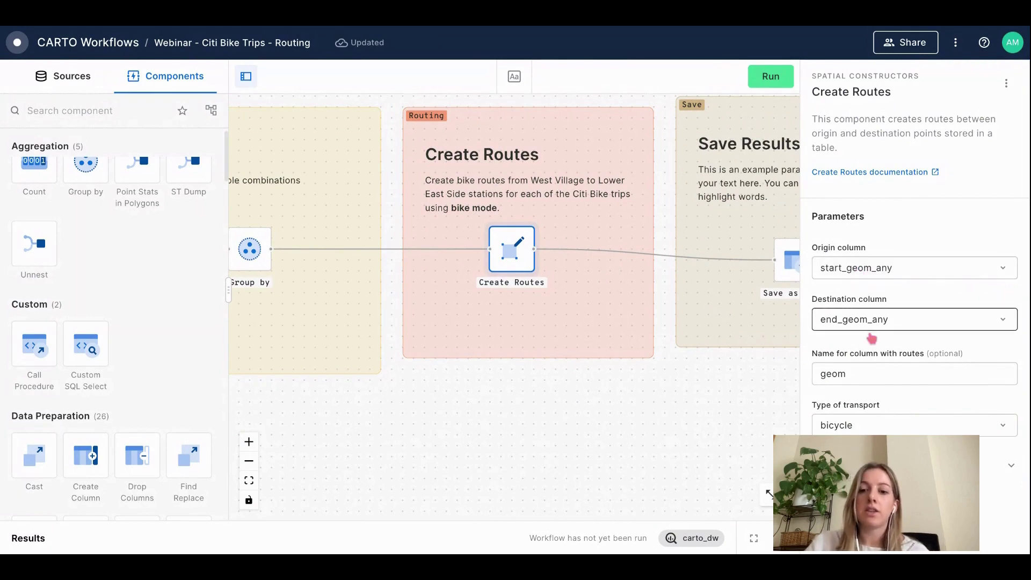
click(883, 427)
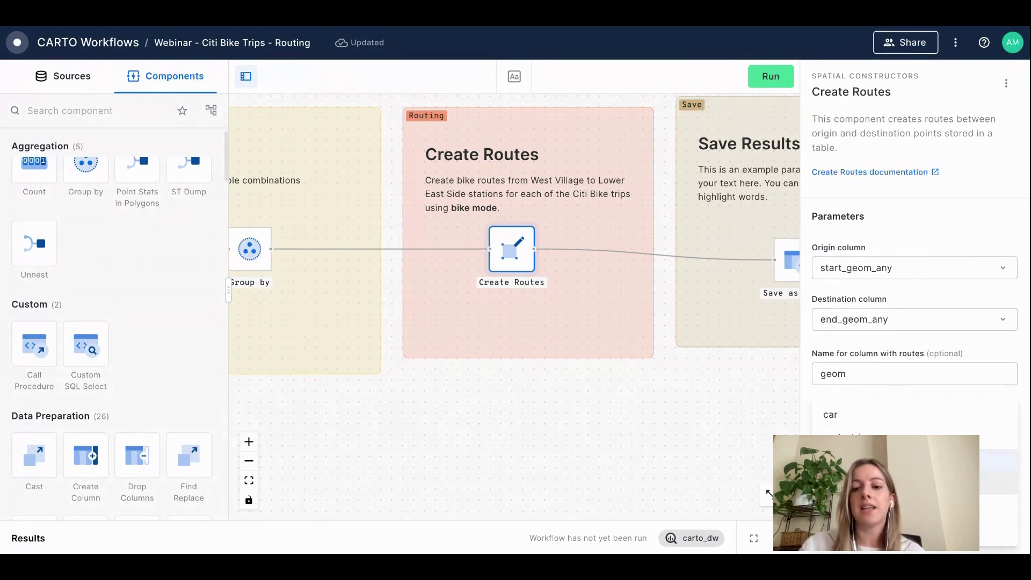
click(881, 461)
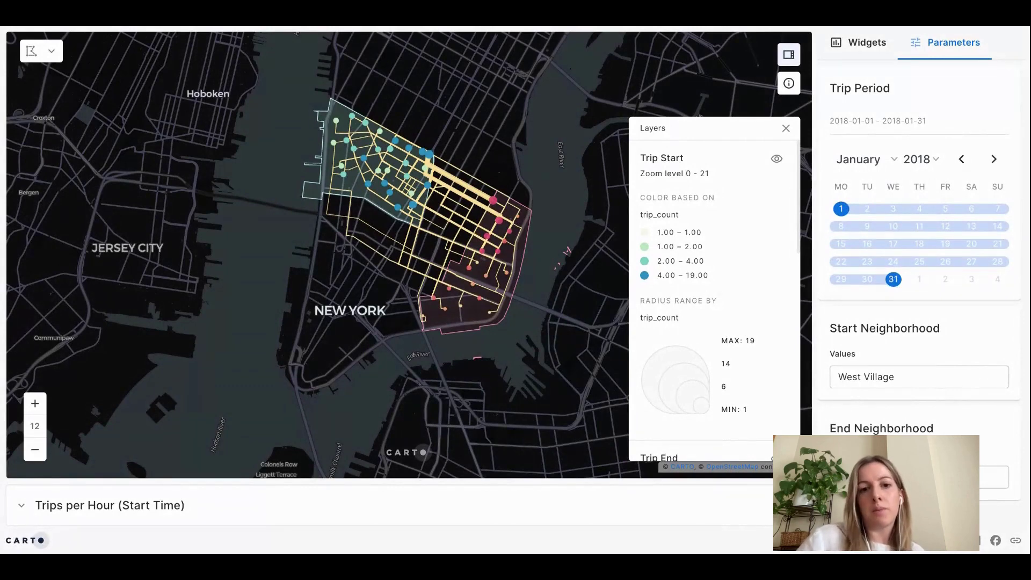
On the Citi Bike map, hide the Trip Start, Trip End, Trip End Boundary and Trip Start Boundary layers and display the widgets
scroll(449, 184, up, 2)
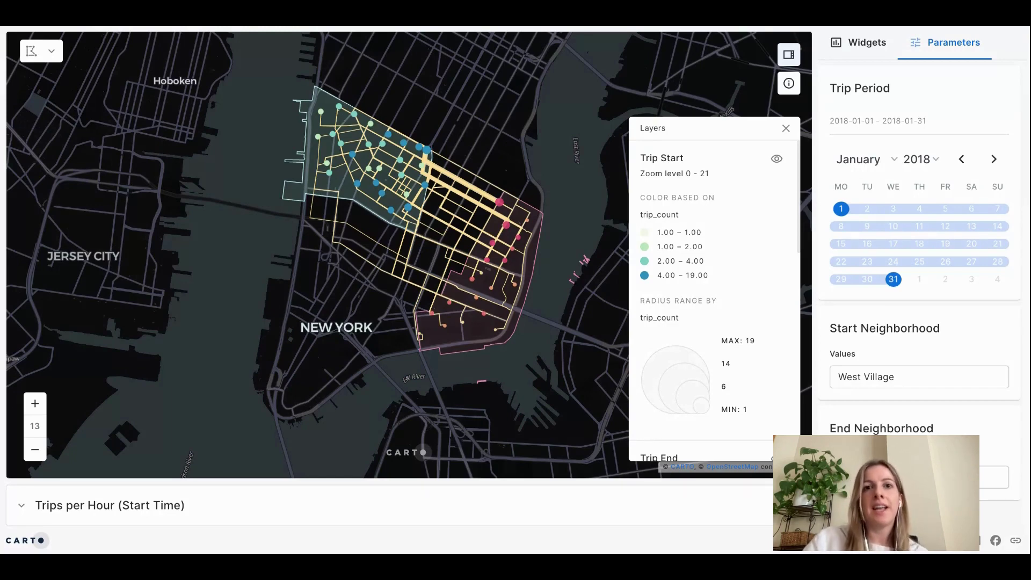
click(777, 159)
click(777, 194)
click(859, 38)
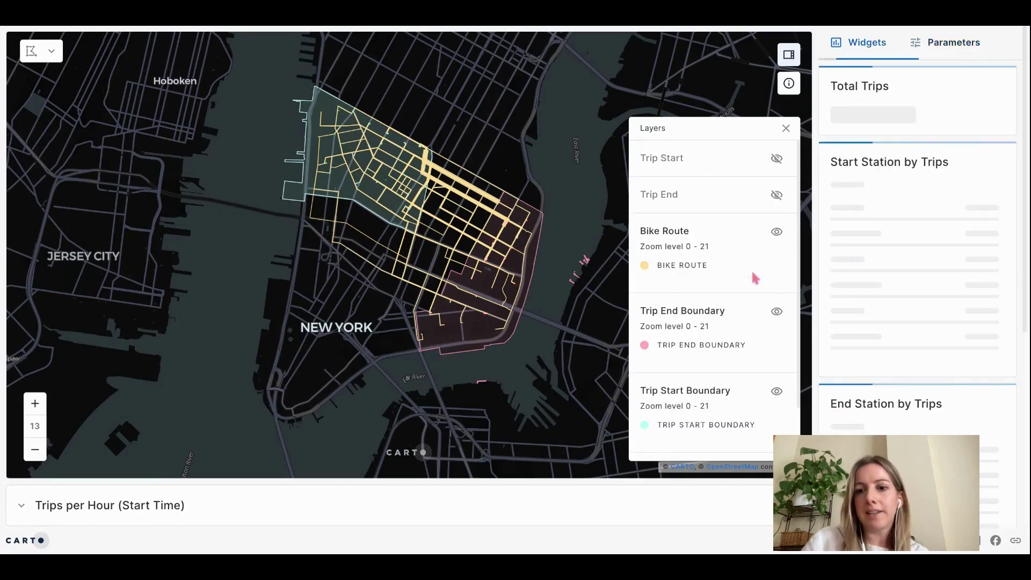
click(777, 312)
click(775, 325)
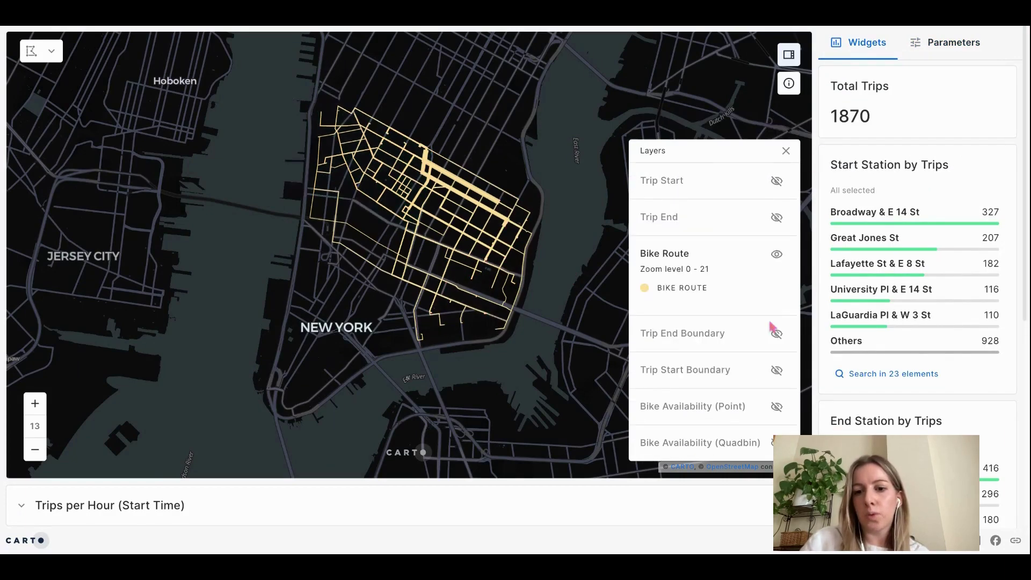
Show the Bike Availability (Point) layer and hide the Bike Route layer
click(776, 411)
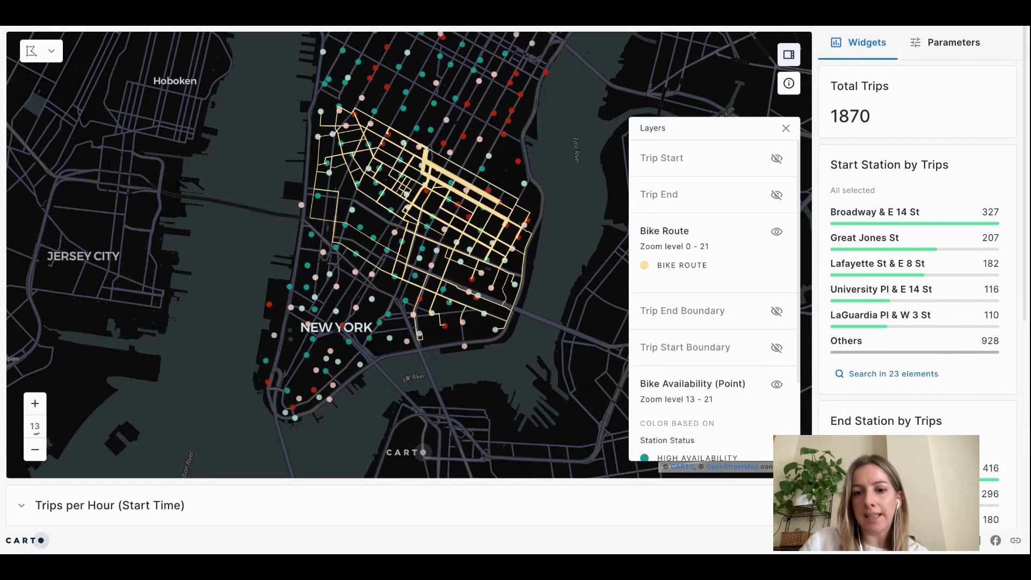
scroll(781, 419, down, 2)
scroll(778, 349, up, 3)
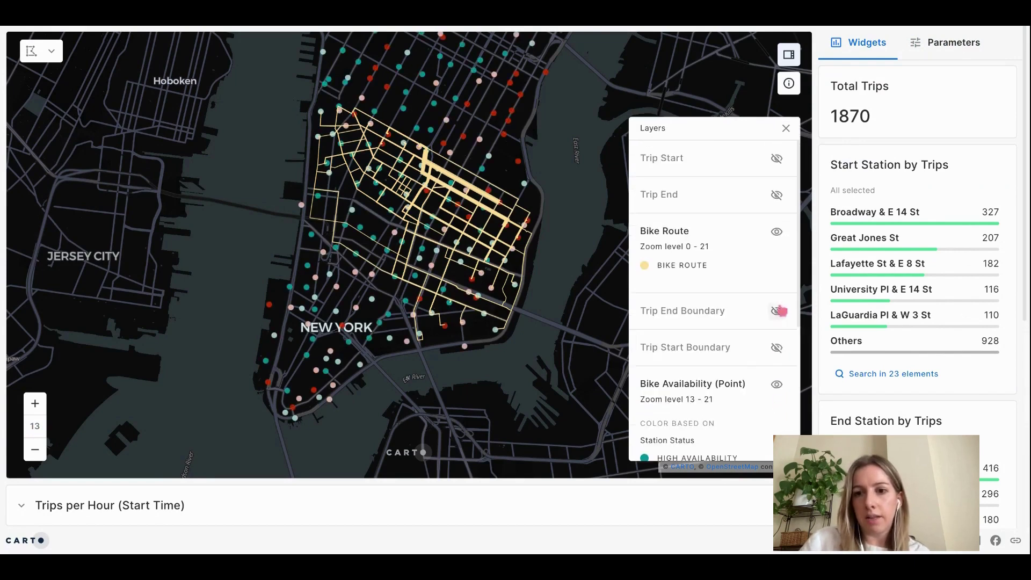
click(777, 231)
drag(492, 241, 433, 264)
scroll(433, 265, up, 1)
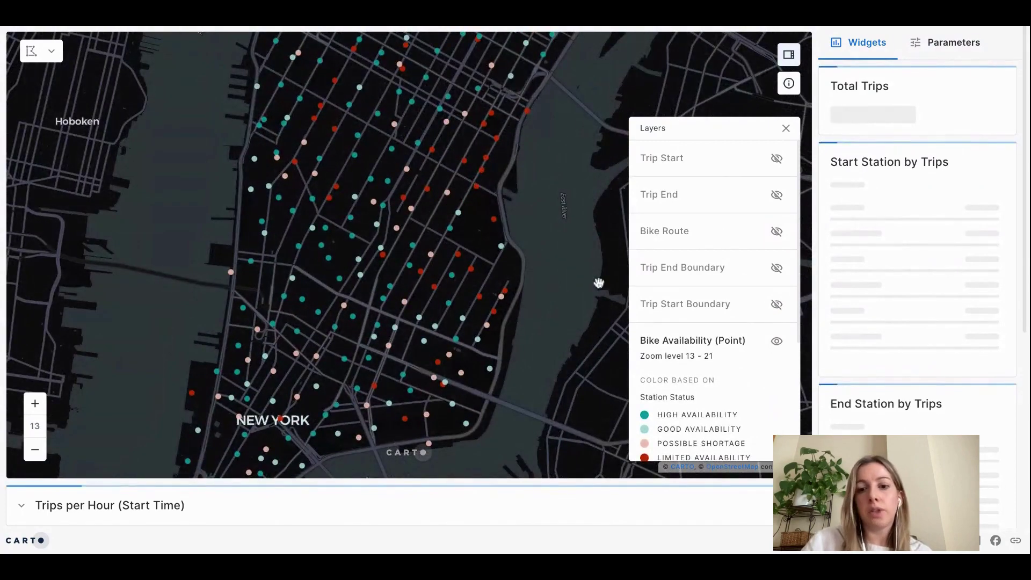
Examine the Bike Availability (Point) legend and the details of the E 11 St & 1 Ave station in the East Village, and dismiss them
scroll(685, 368, down, 2)
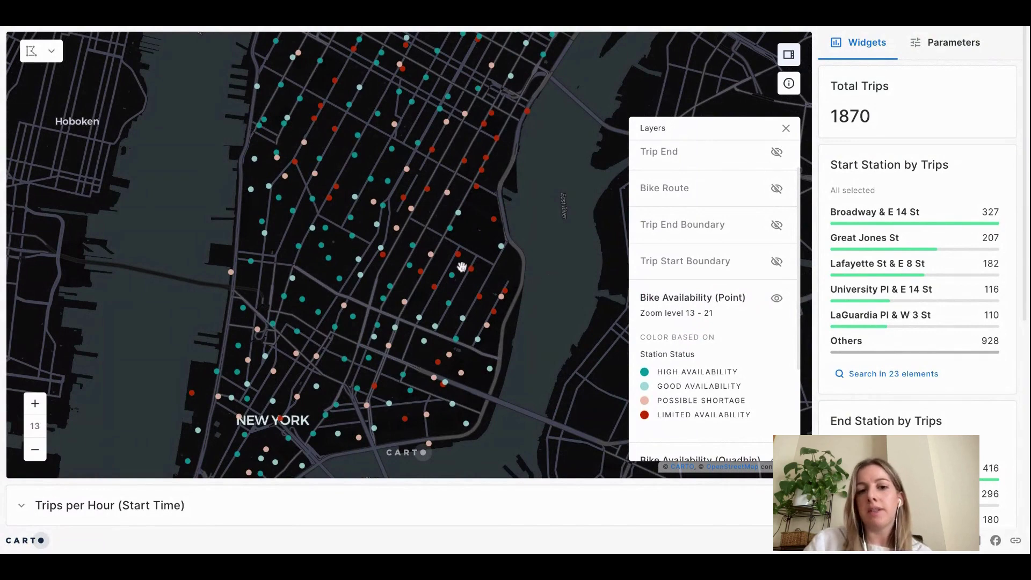
scroll(436, 256, up, 5)
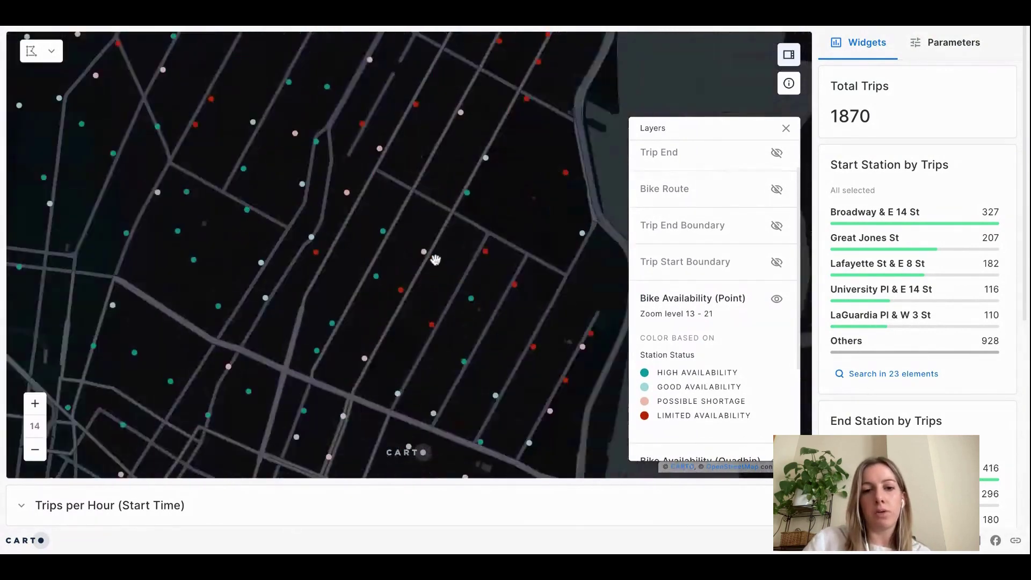
click(419, 250)
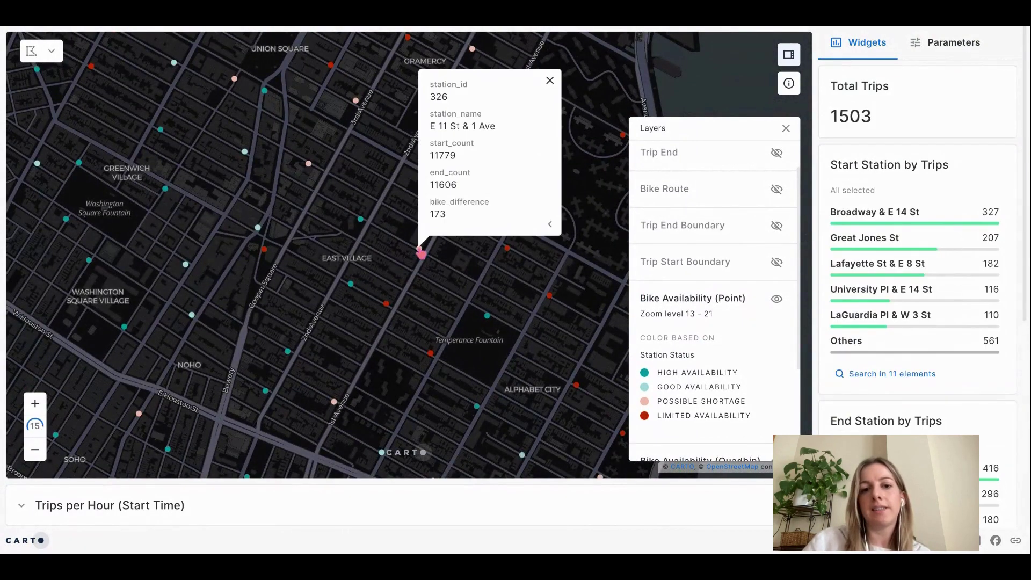
click(550, 81)
Compare the gridded bike availability across all of Manhattan with the individual station points in Lower Manhattan at zoom level 13
scroll(442, 289, down, 5)
scroll(442, 289, down, 2)
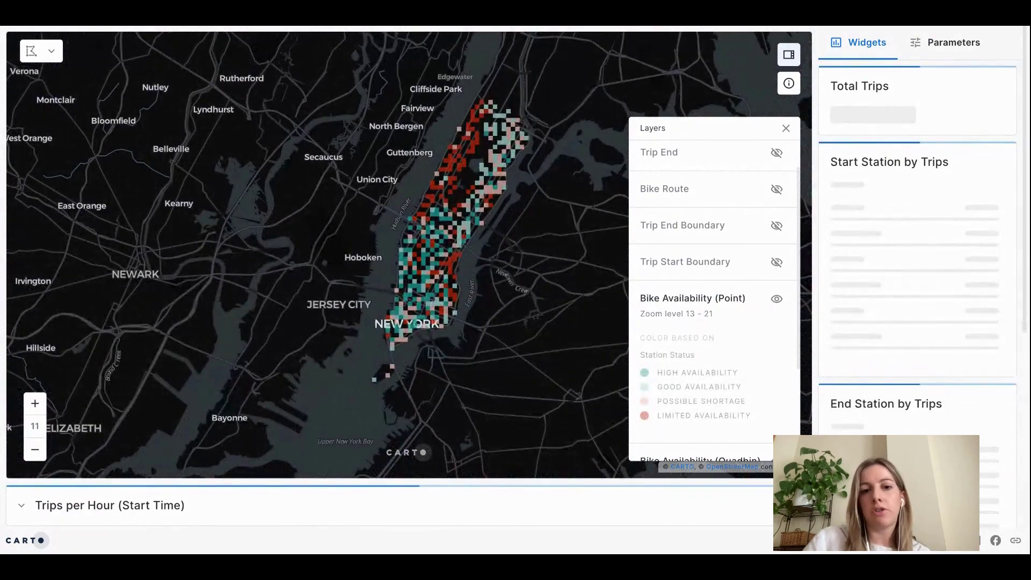
scroll(441, 289, up, 3)
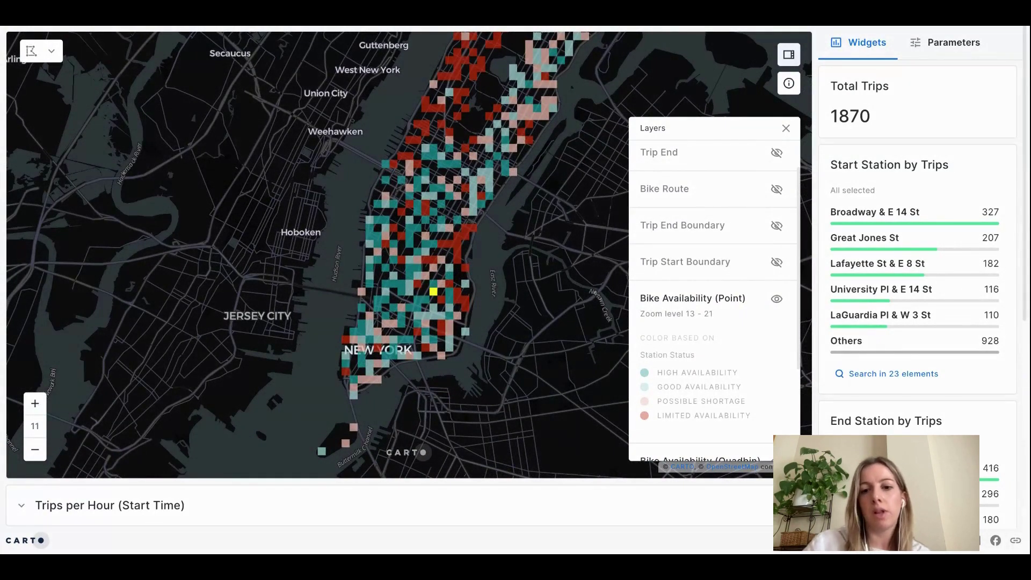
scroll(435, 291, up, 1)
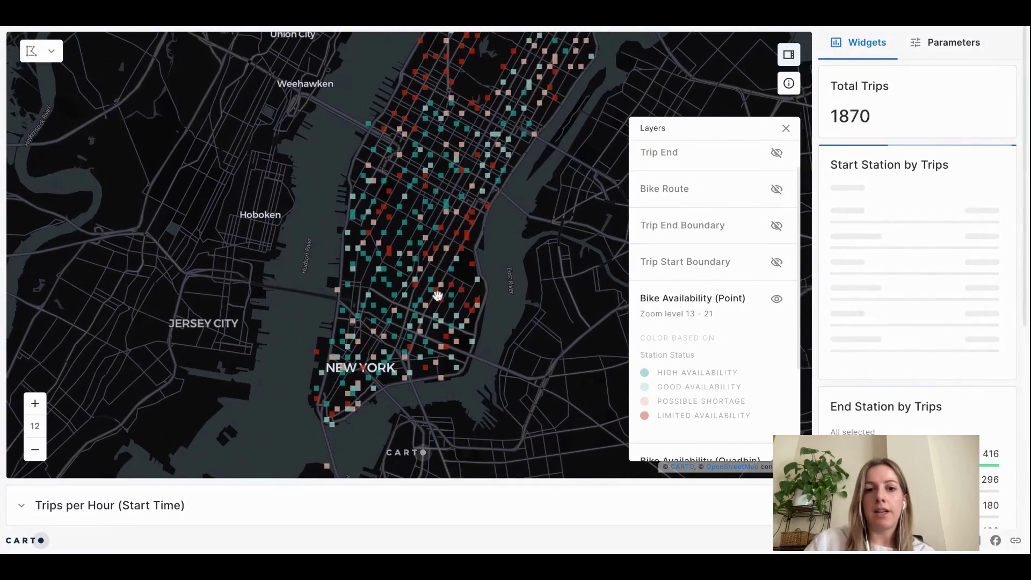
scroll(438, 296, up, 2)
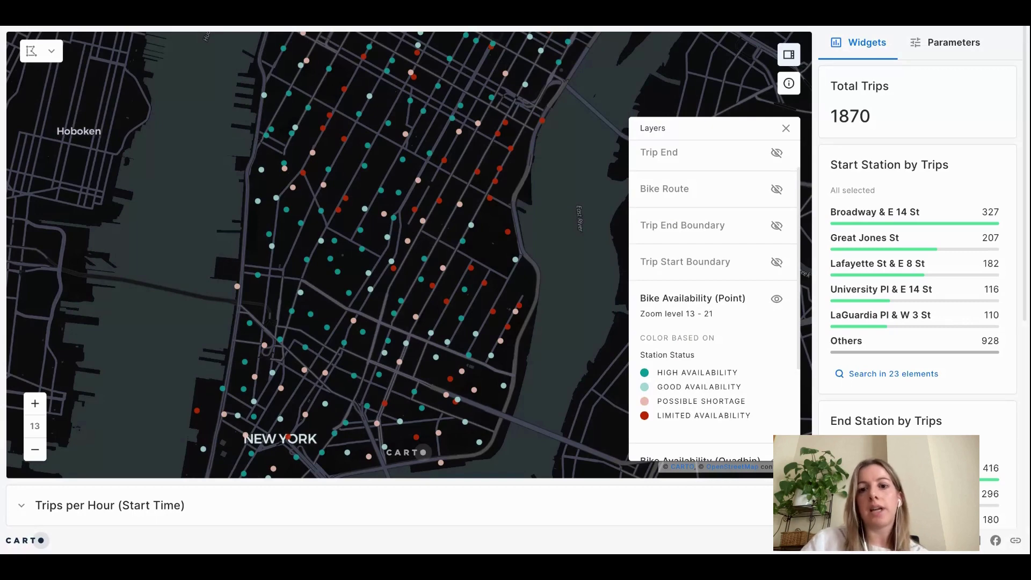
Examine the zoom ranges and legends of the Bike Availability Point and Quadbin layers, with the Manhattan-wide availability grid in view
scroll(741, 372, down, 1)
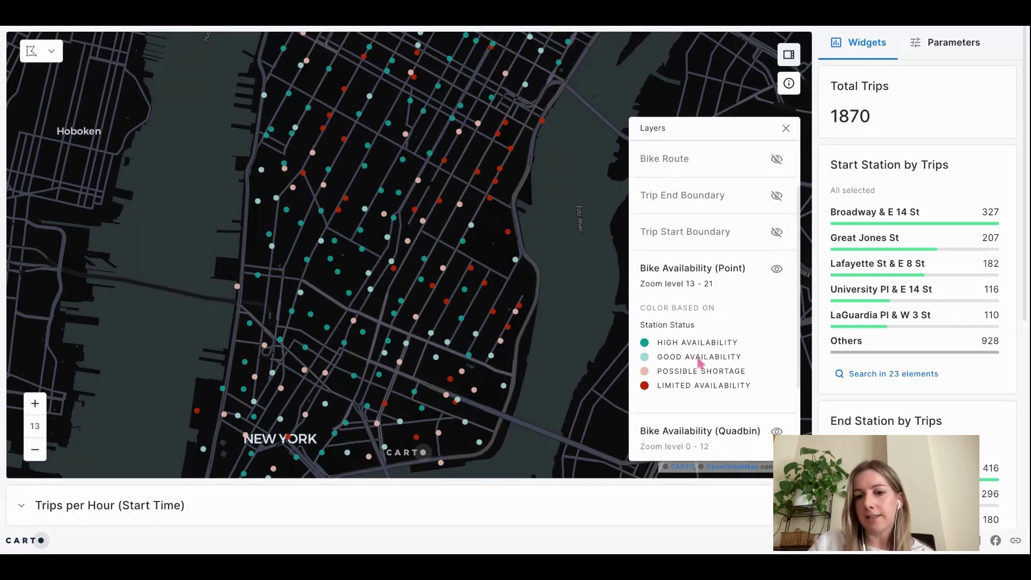
scroll(460, 298, down, 2)
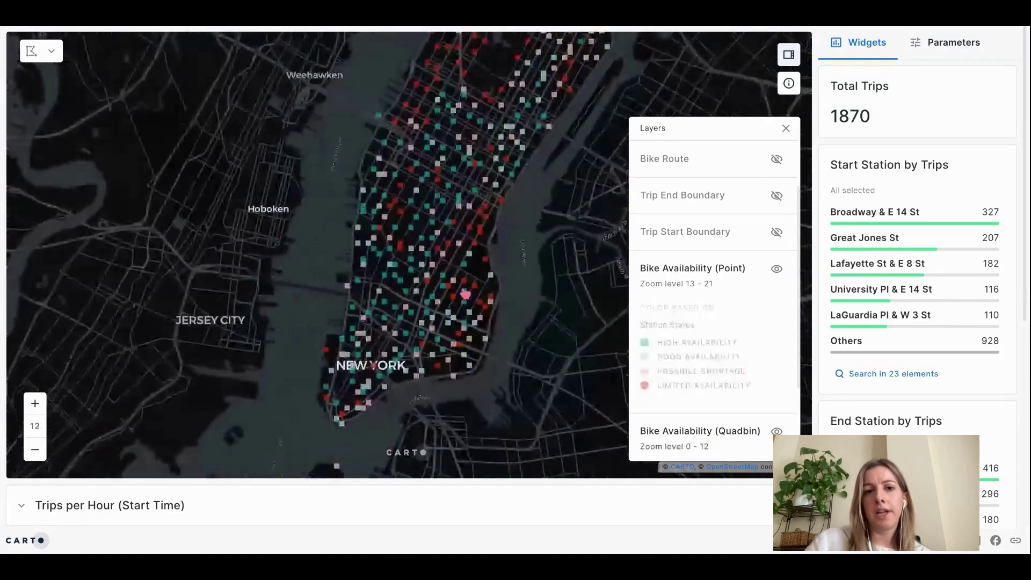
drag(503, 51, 505, 161)
scroll(454, 156, down, 2)
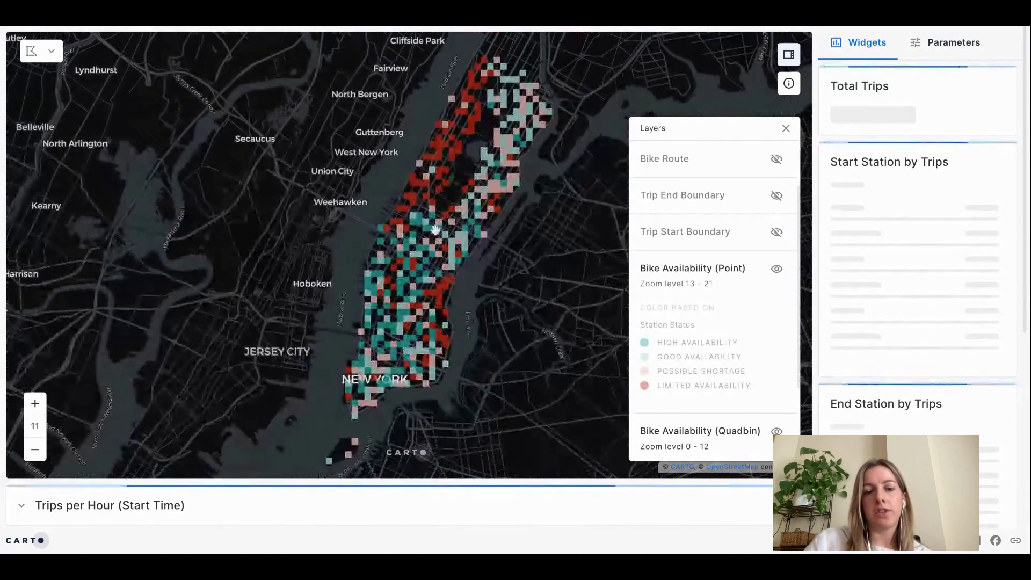
scroll(679, 376, down, 3)
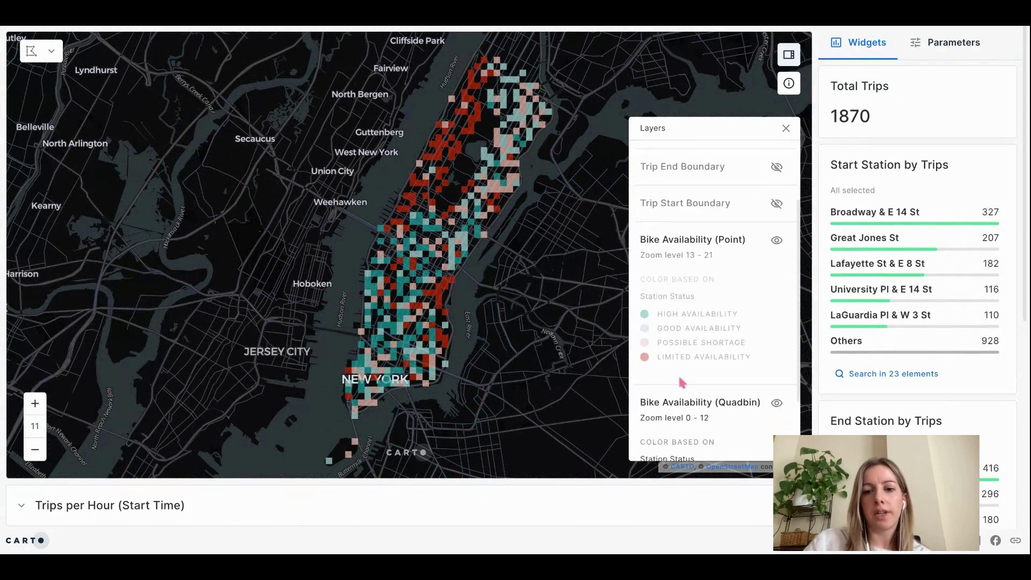